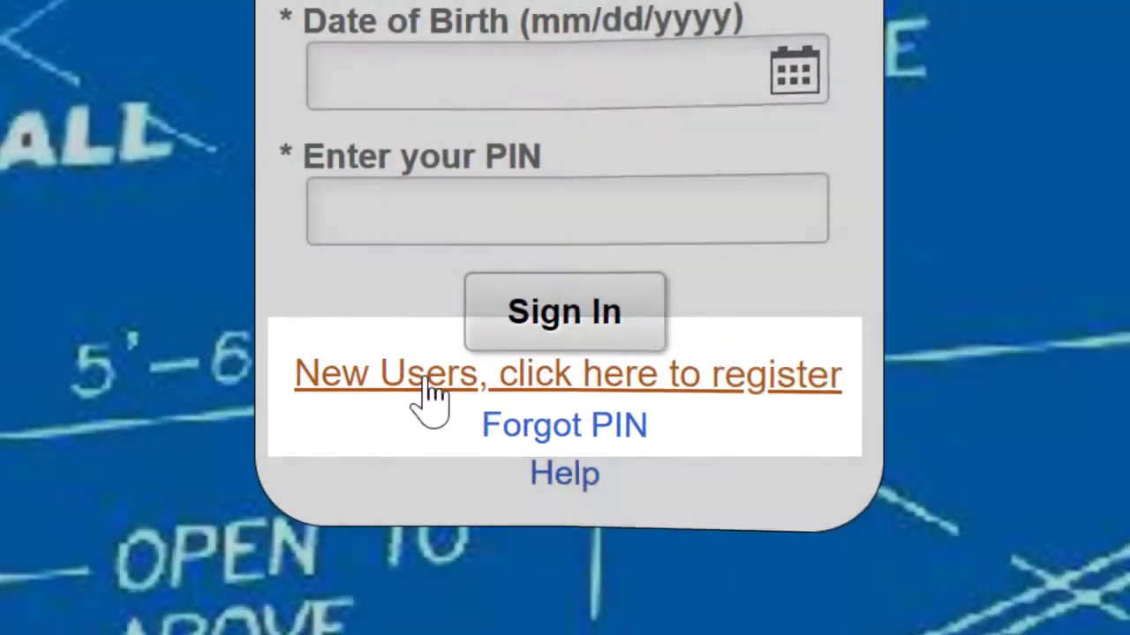
# Sign in to the tenant portal with the SSN's last four digits, date of birth and PIN
pyautogui.click(432, 388)
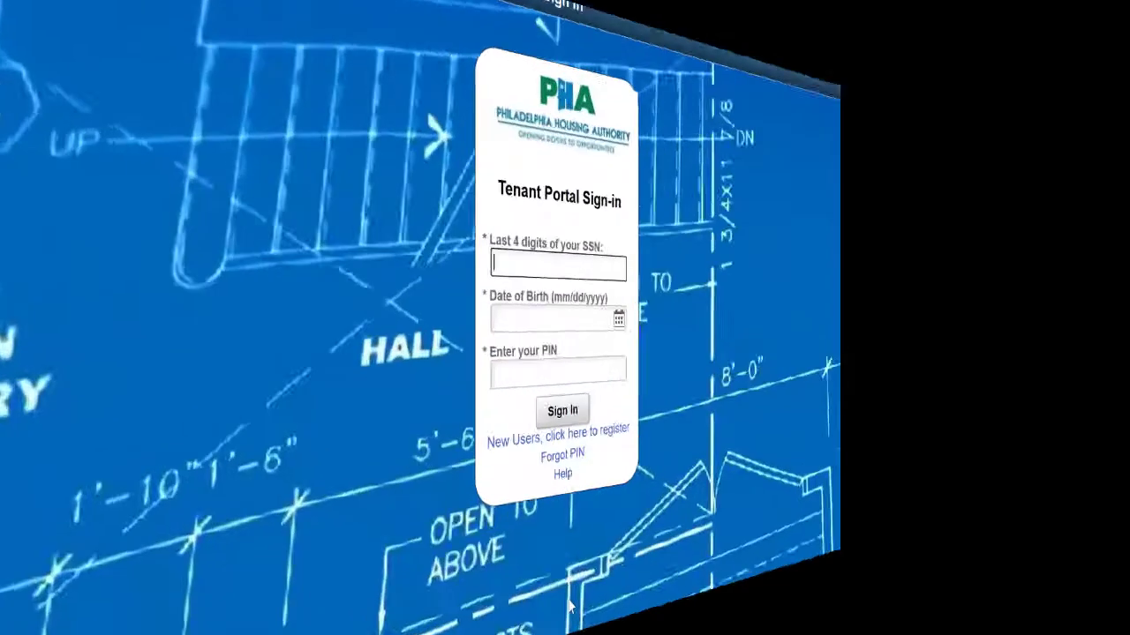
pyautogui.press('Tab')
pyautogui.write('1')
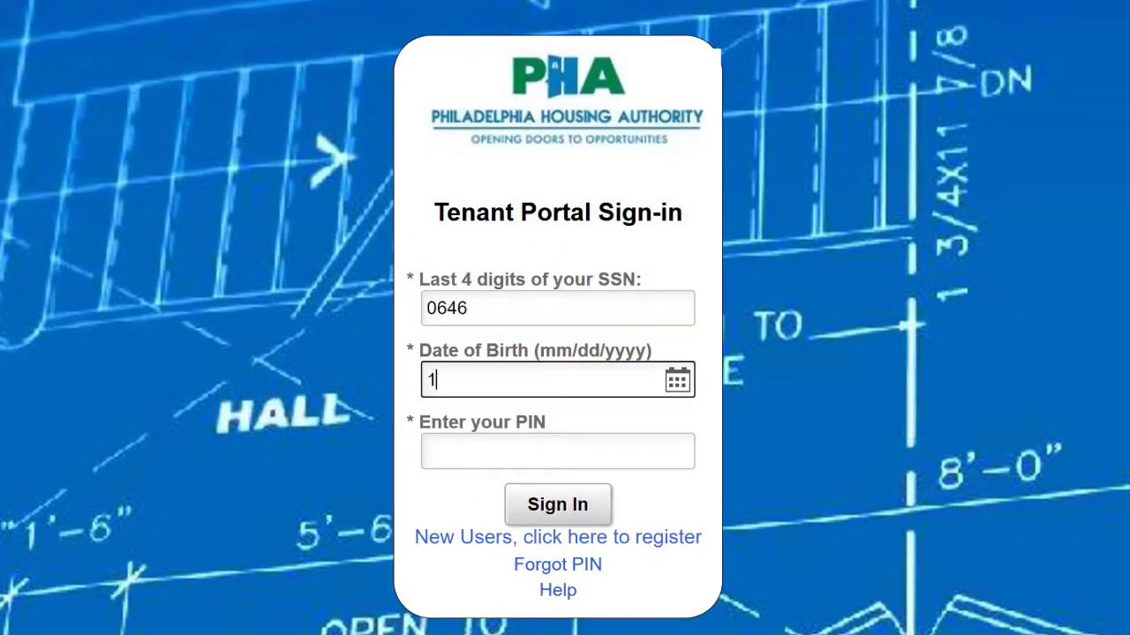
pyautogui.write('2/30/1978')
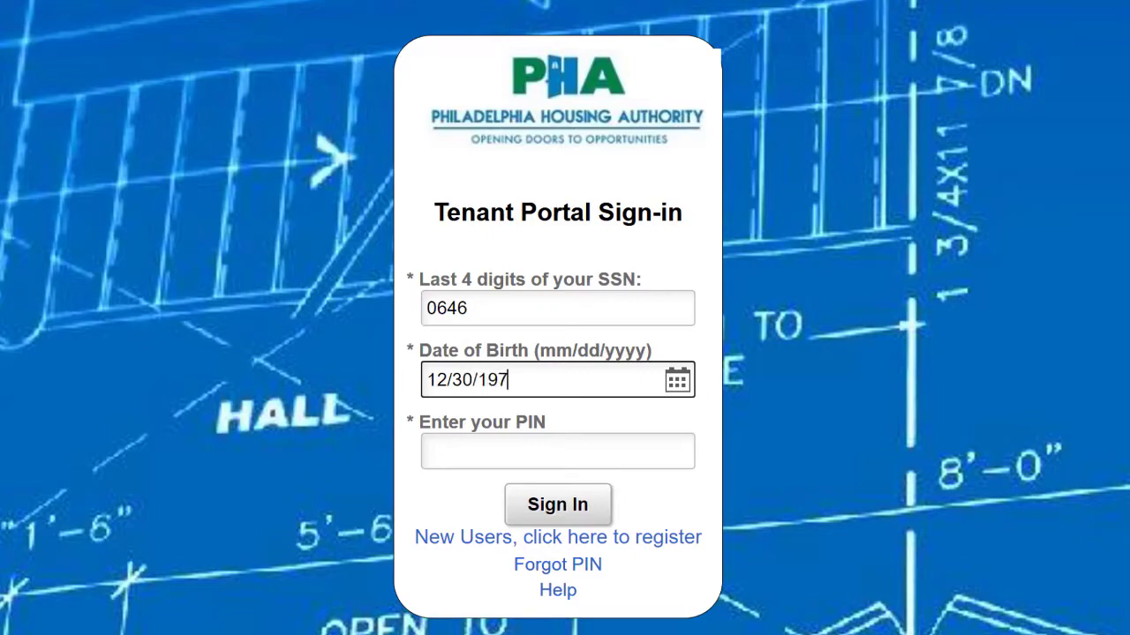
pyautogui.press('Tab')
pyautogui.write('1')
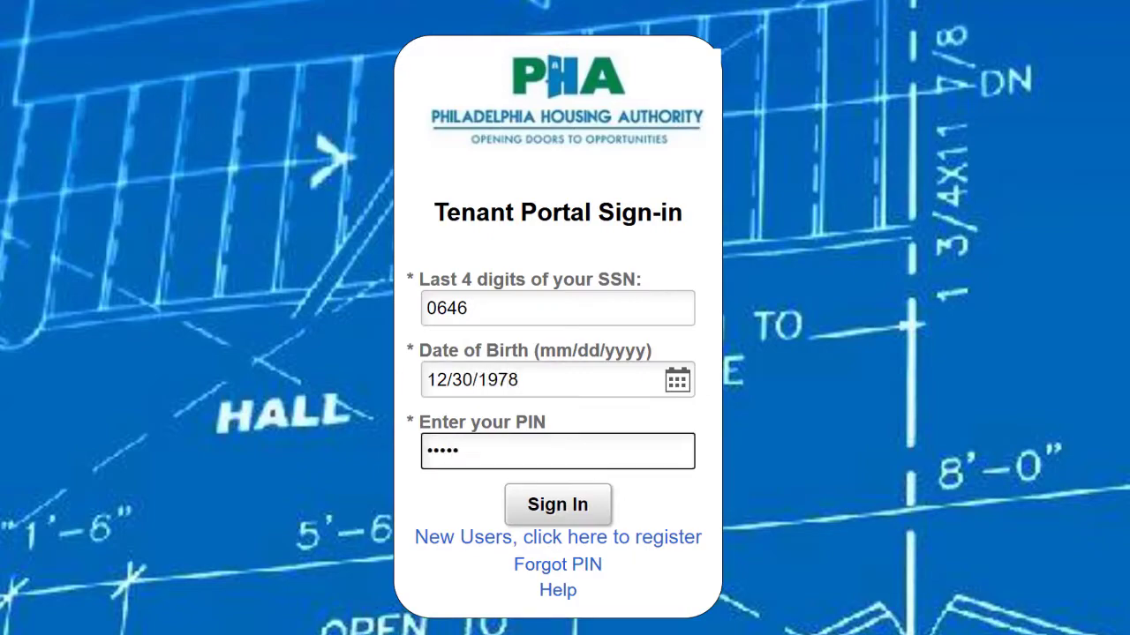
pyautogui.click(560, 507)
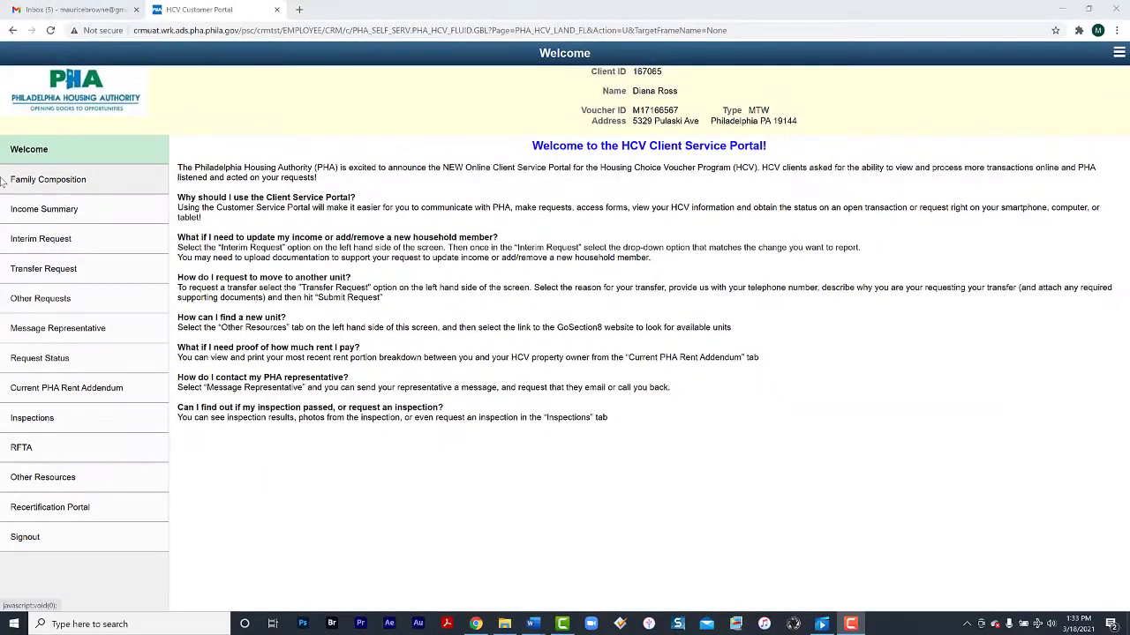
# Open Family Composition and scroll through the household members and income rows
pyautogui.click(30, 180)
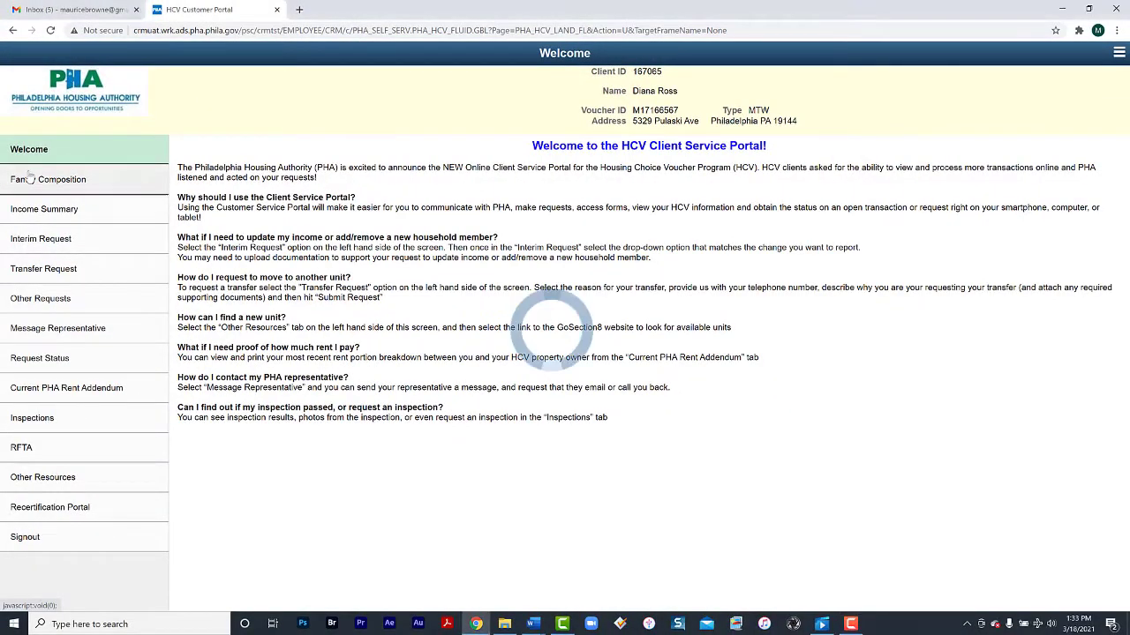
pyautogui.moveTo(1119, 190); pyautogui.dragTo(1128, 394)
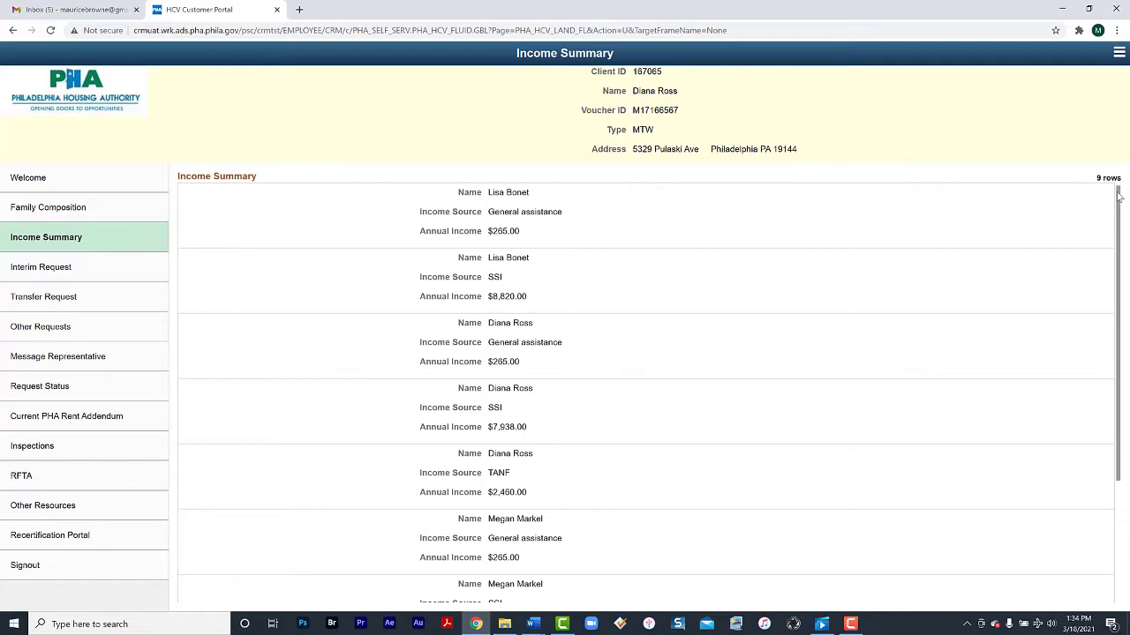
pyautogui.moveTo(1119, 195); pyautogui.dragTo(1128, 330)
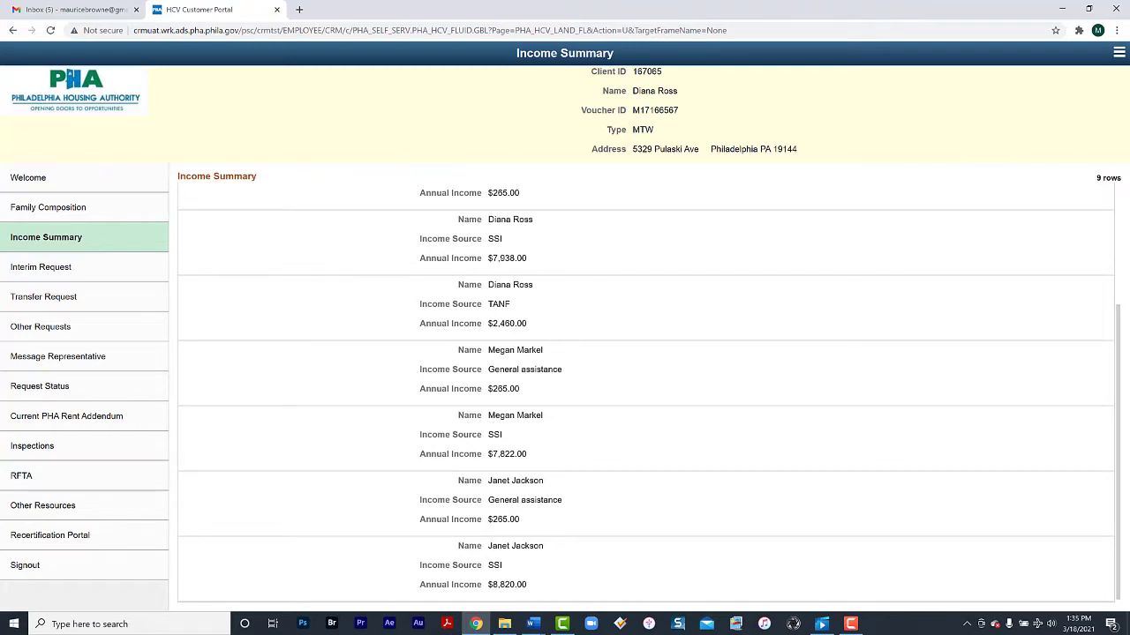
# Open the Interim Request form to choose which household change to report
pyautogui.click(66, 268)
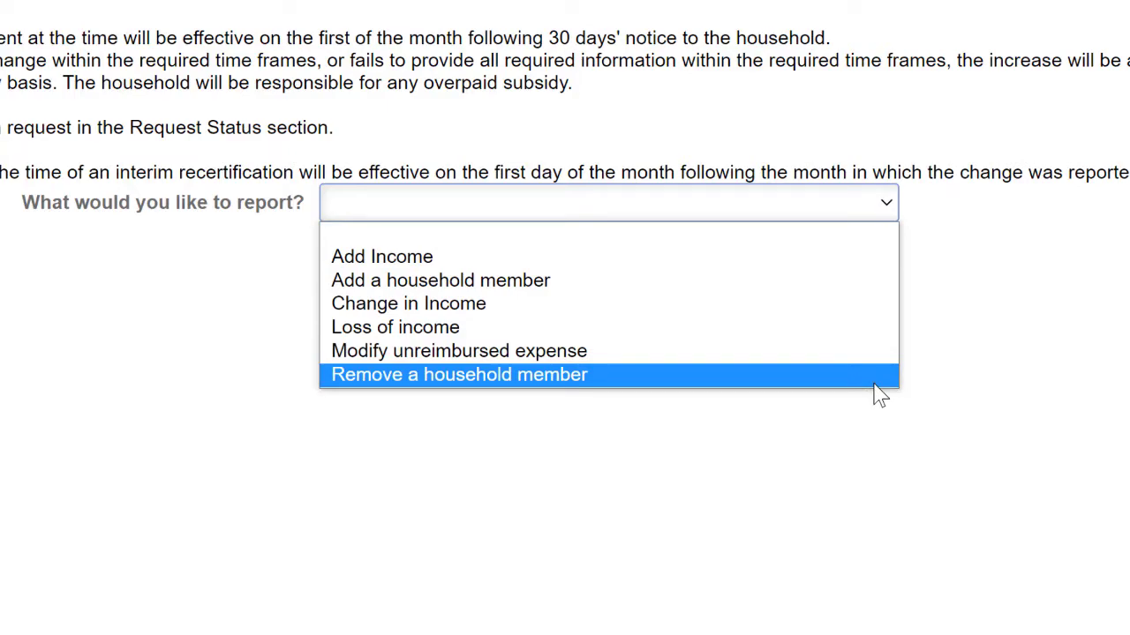
# Choose Loss of income and mark the $7,938.00 SSI income as lost
pyautogui.click(874, 335)
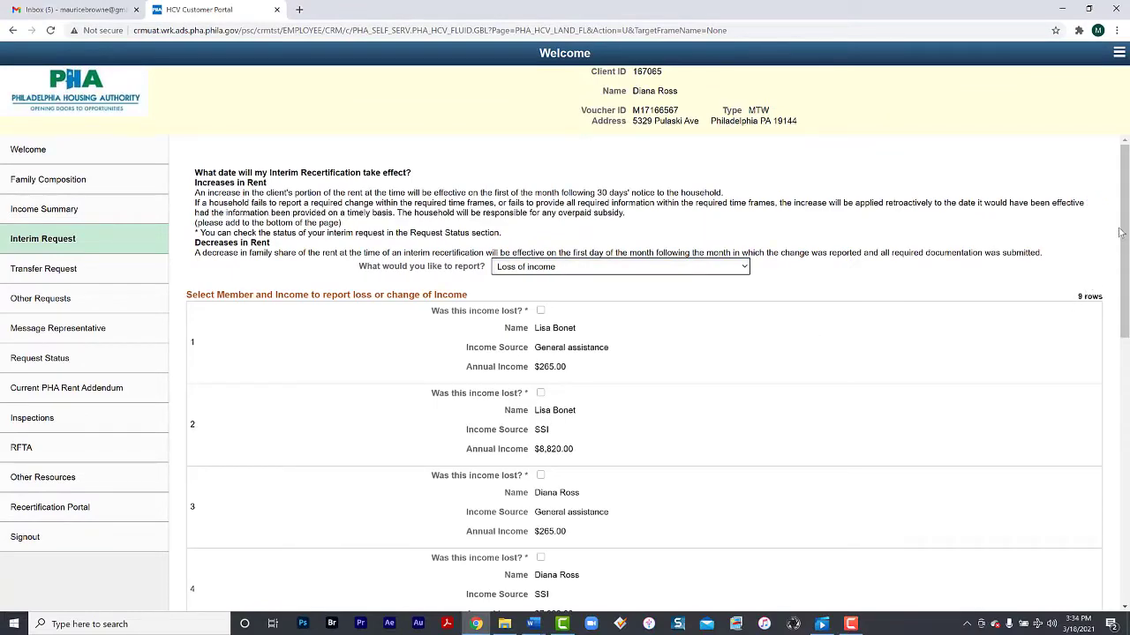
pyautogui.moveTo(1122, 237); pyautogui.dragTo(1122, 315)
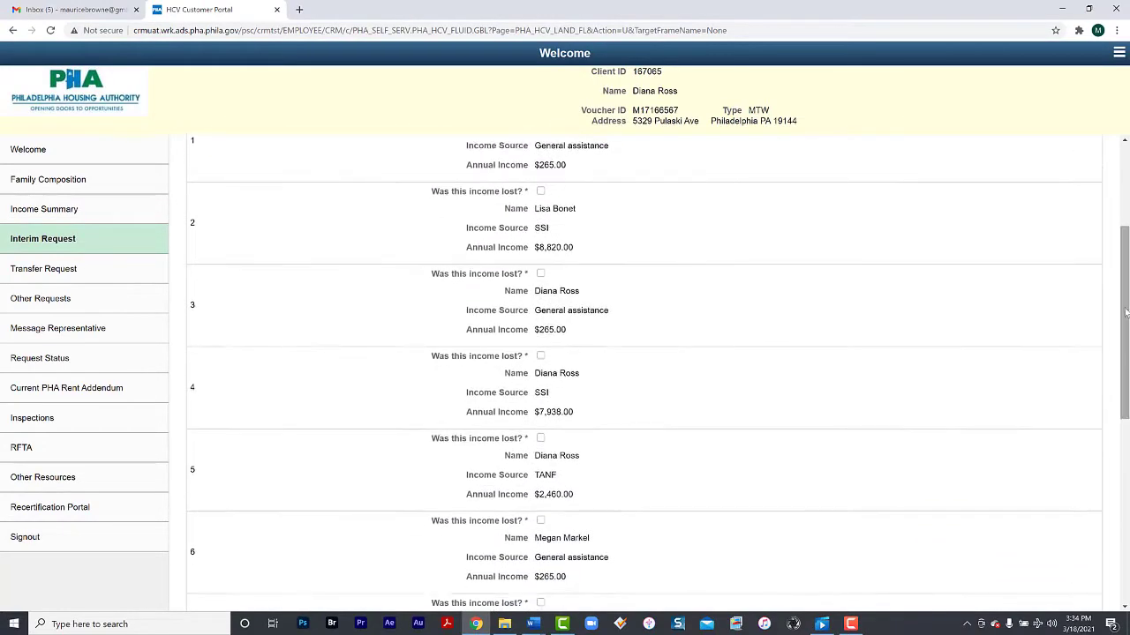
pyautogui.click(540, 356)
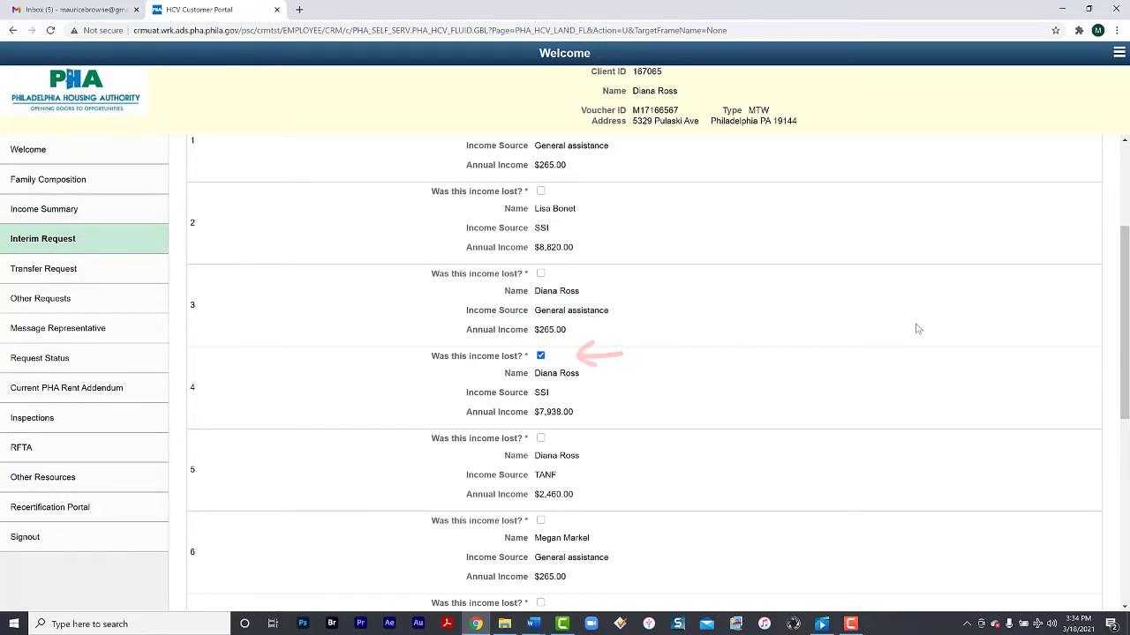
pyautogui.moveTo(1123, 288); pyautogui.dragTo(1125, 480)
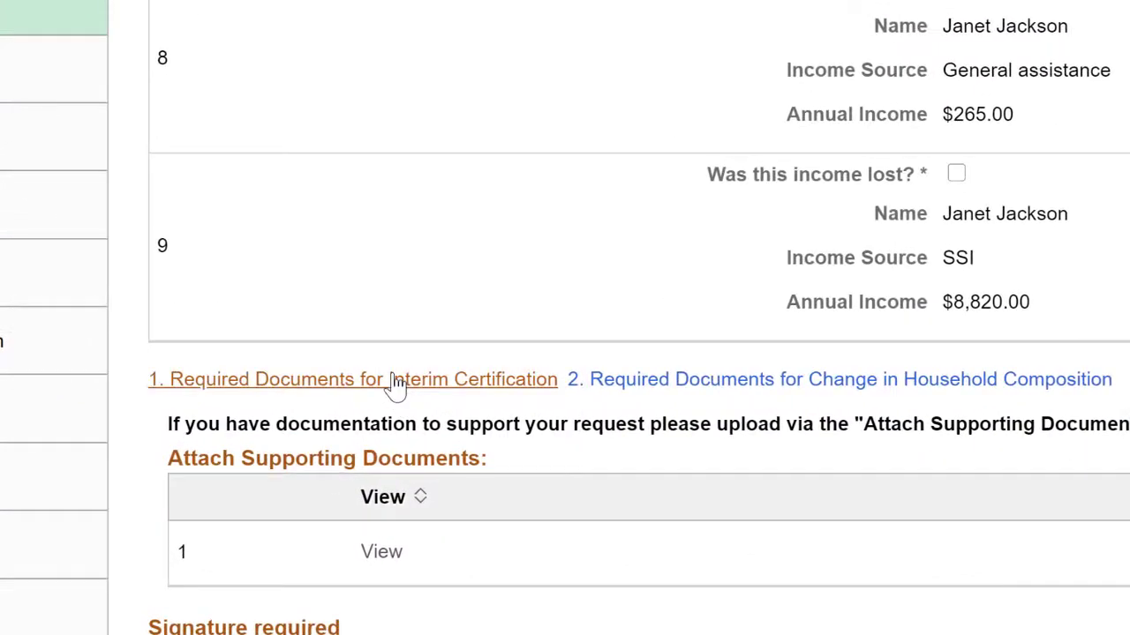
# Review the required-documents PDF, then attach Loss_of_Income_Document.docx from this computer
pyautogui.click(394, 385)
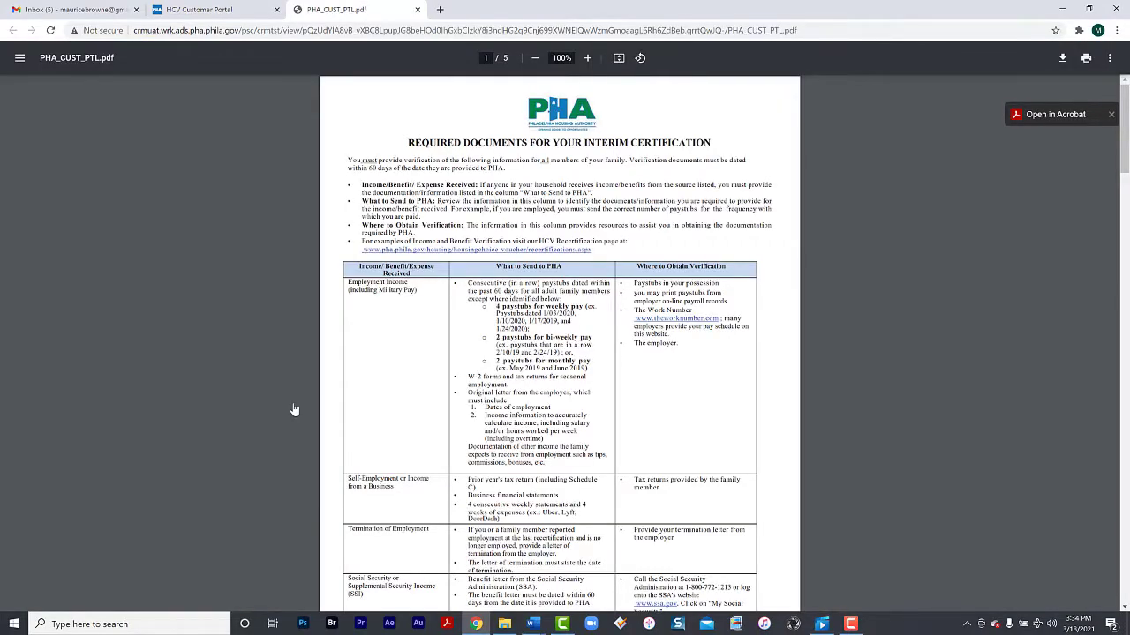
pyautogui.click(418, 10)
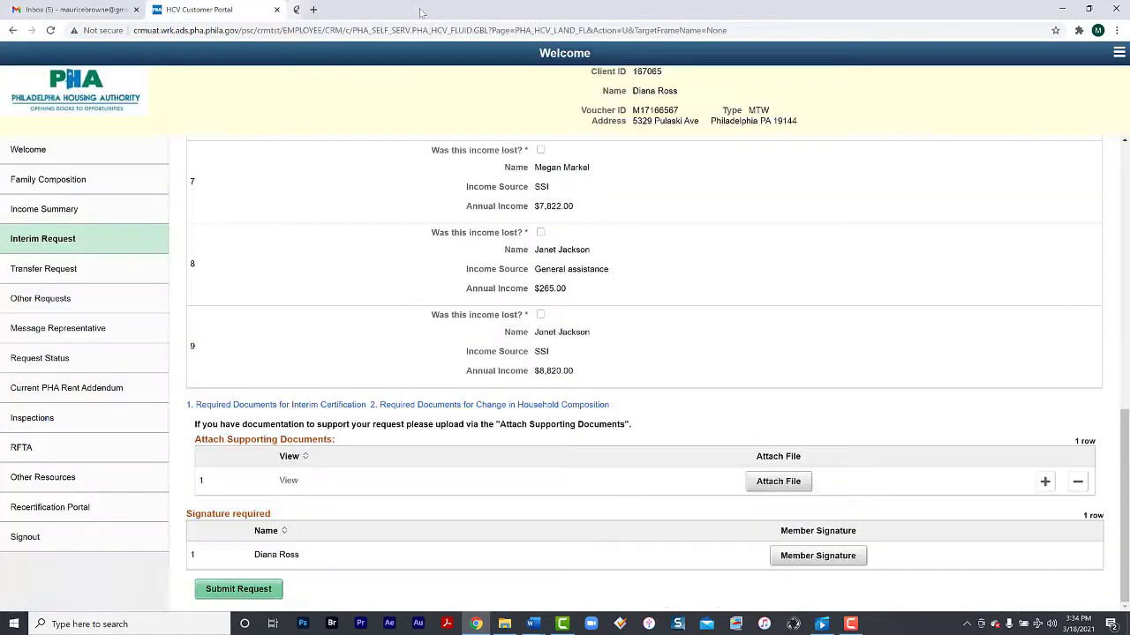
pyautogui.click(790, 488)
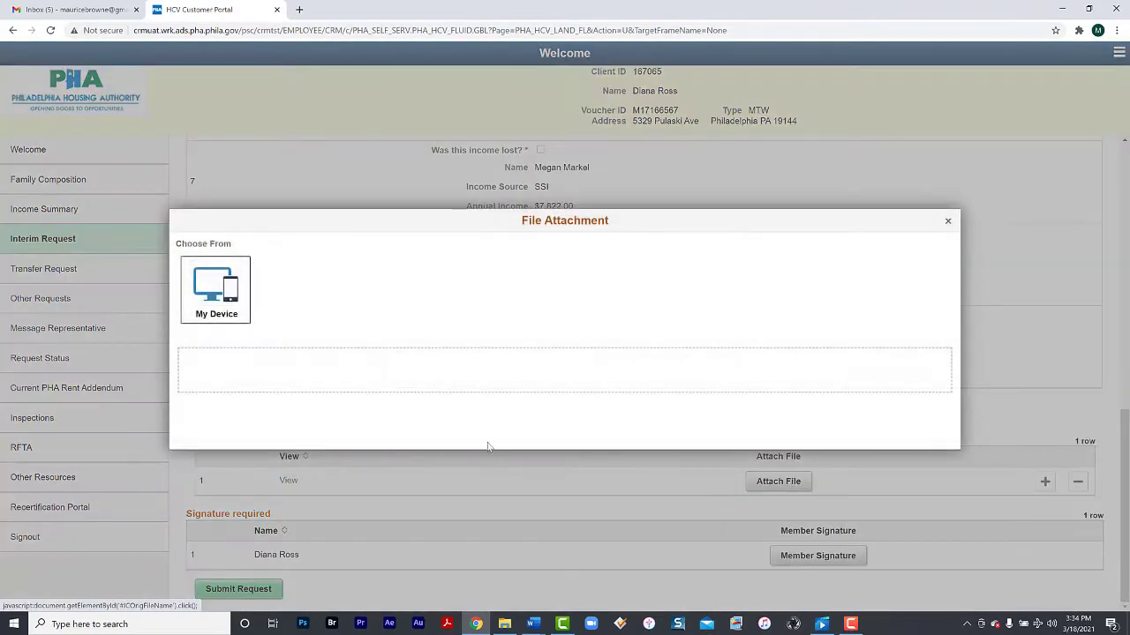
pyautogui.click(240, 300)
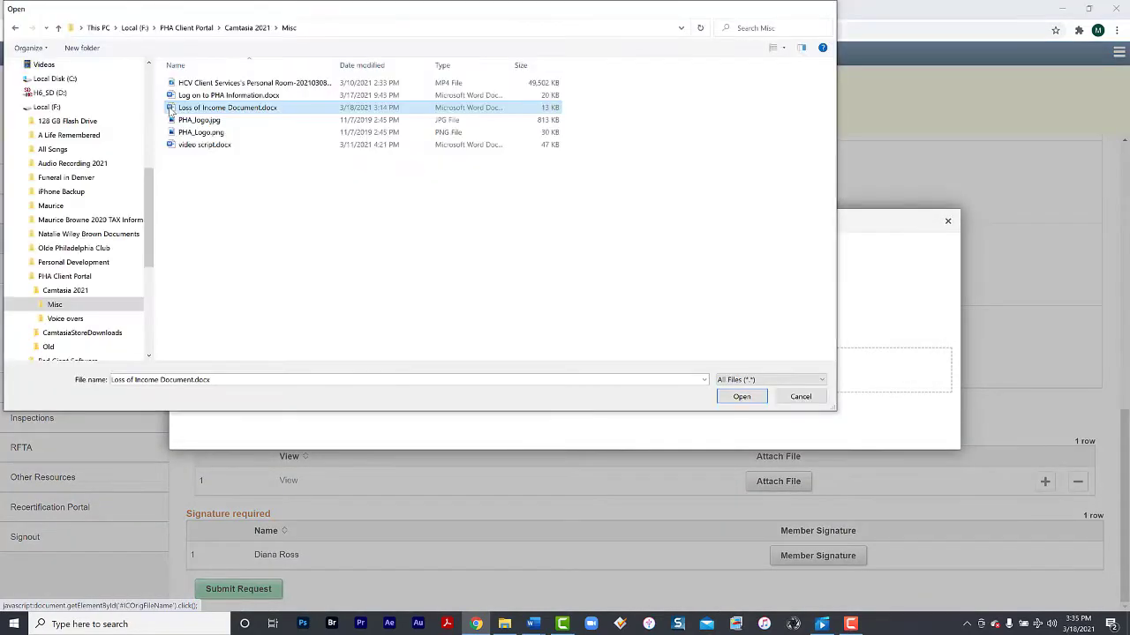
pyautogui.doubleClick(170, 109)
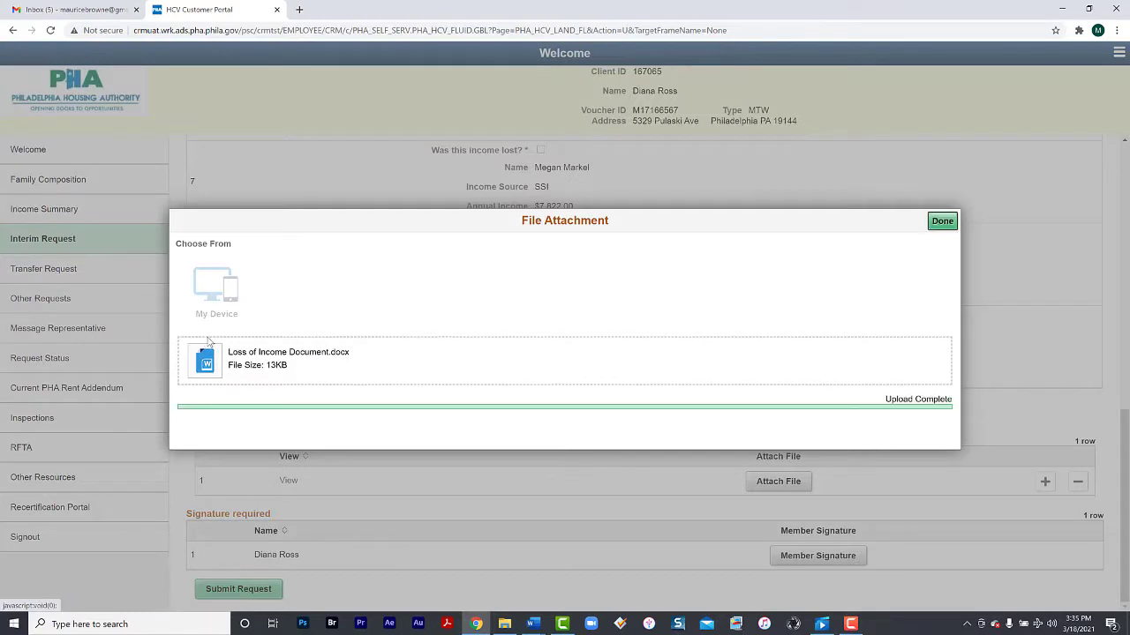
pyautogui.click(940, 221)
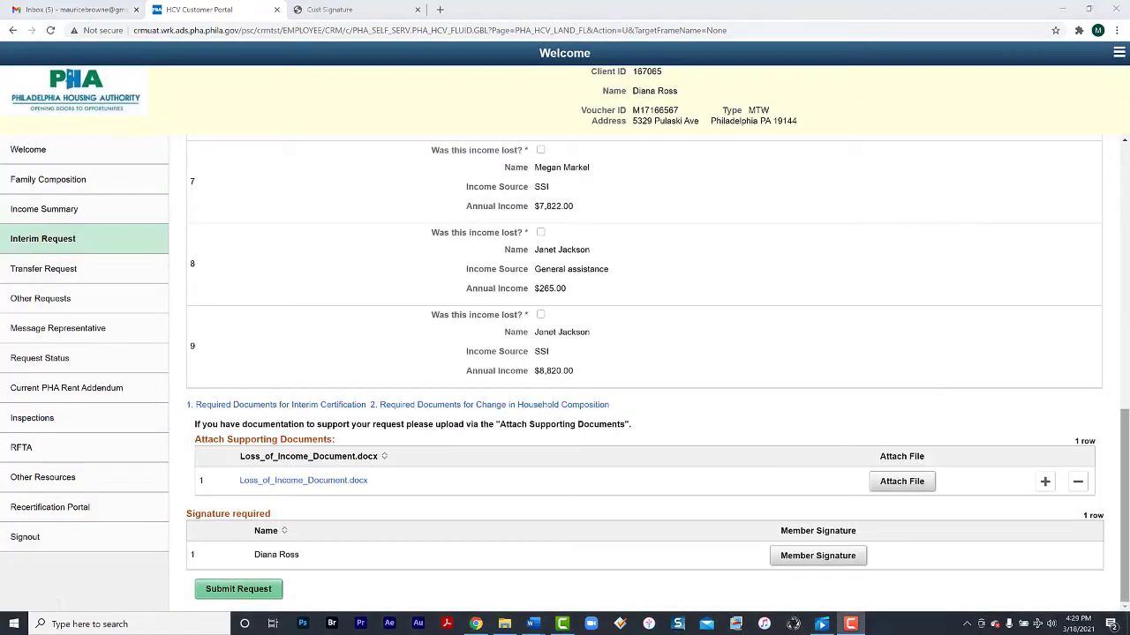
# Accept the authorization notice, draw the member signature on the pad and accept it
pyautogui.click(831, 556)
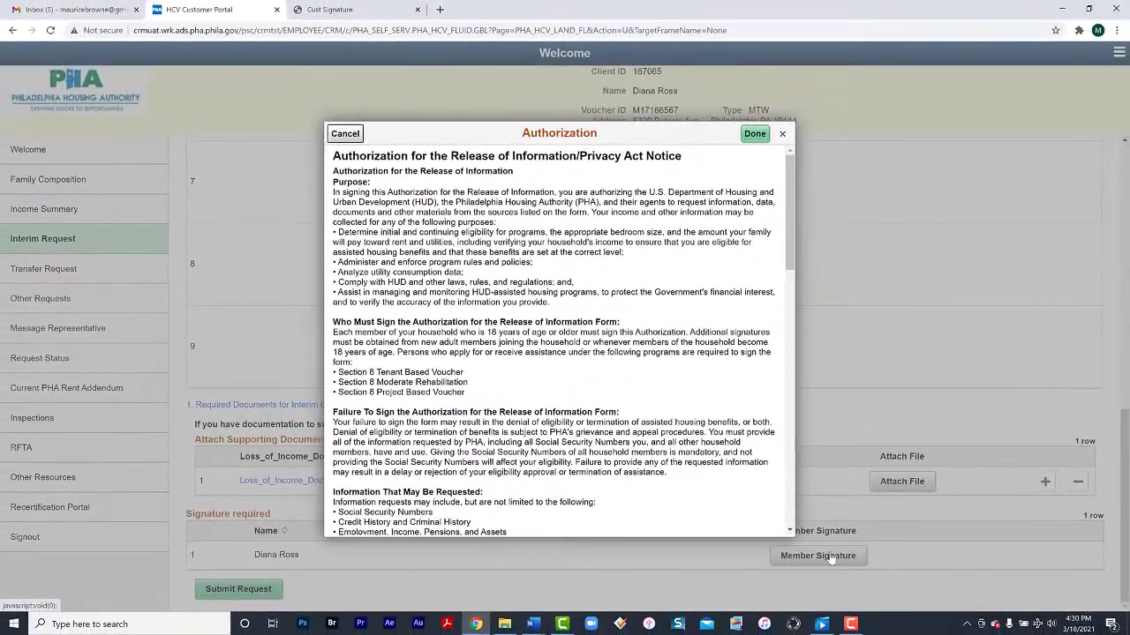
pyautogui.click(756, 134)
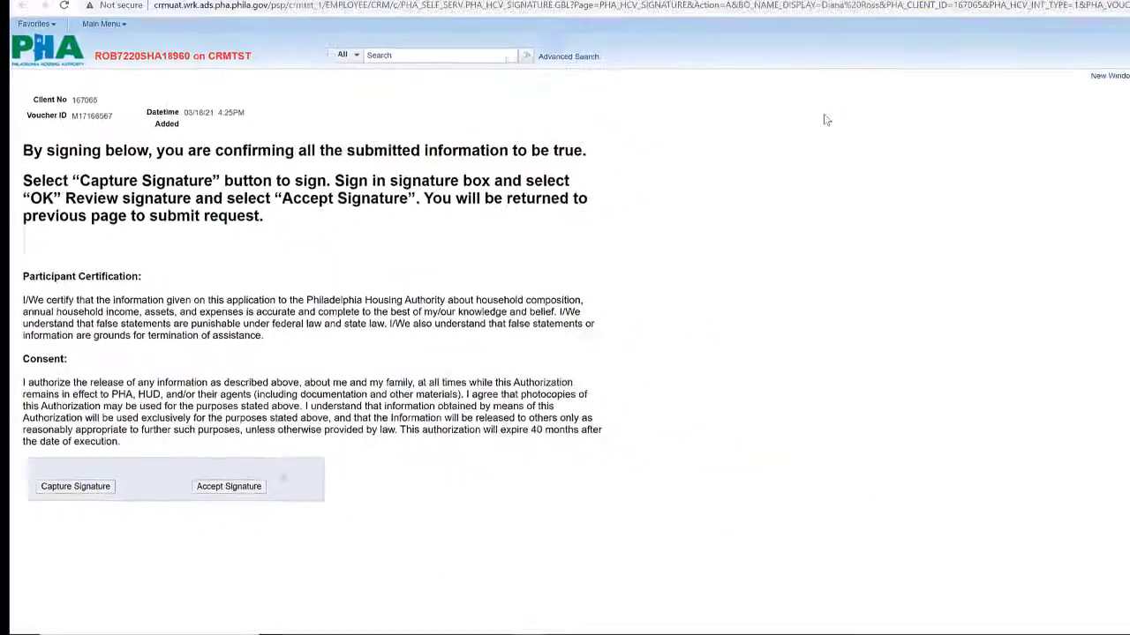
pyautogui.click(220, 584)
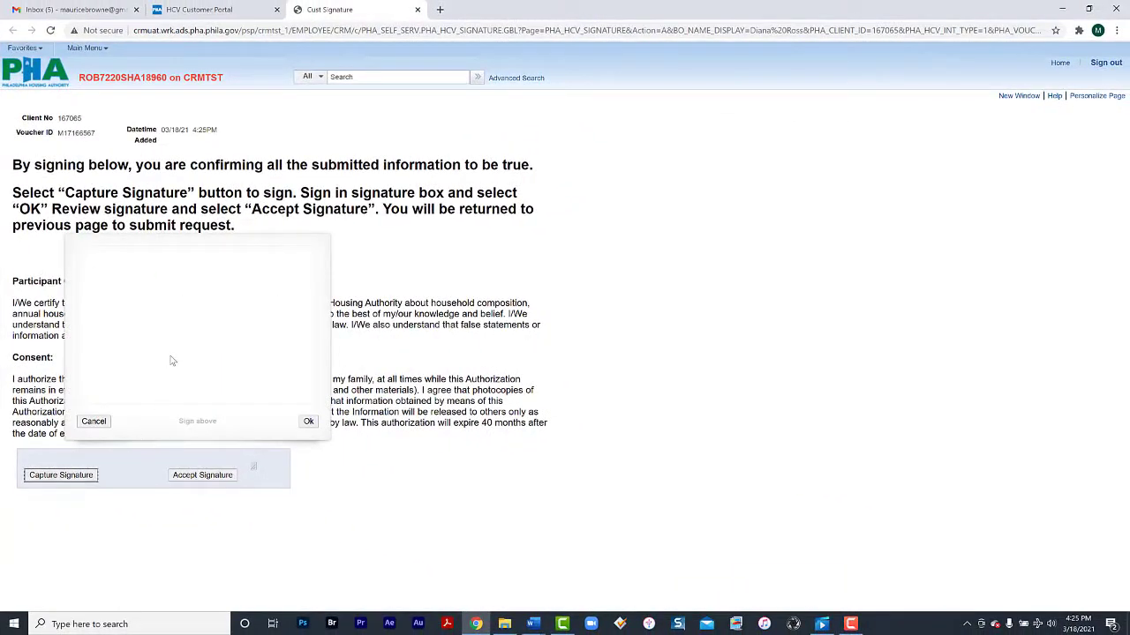
pyautogui.moveTo(157, 343)
pyautogui.mouseDown()
pyautogui.moveTo(172, 366)
pyautogui.moveTo(212, 322)
pyautogui.moveTo(262, 301)
pyautogui.moveTo(262, 349)
pyautogui.moveTo(253, 345)
pyautogui.mouseUp()
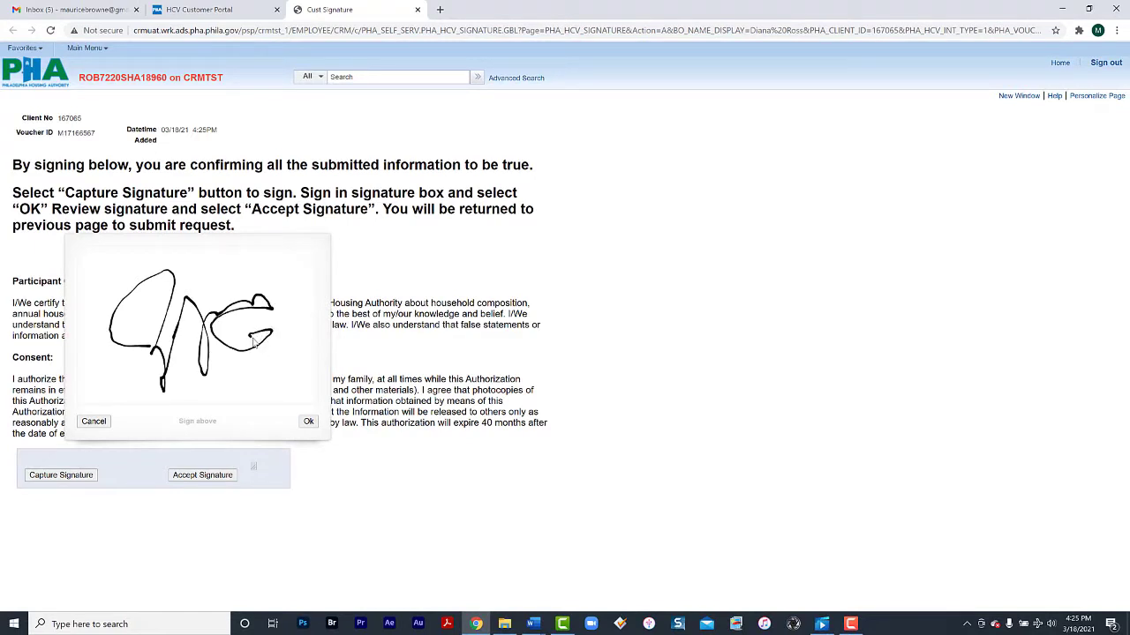
pyautogui.click(308, 422)
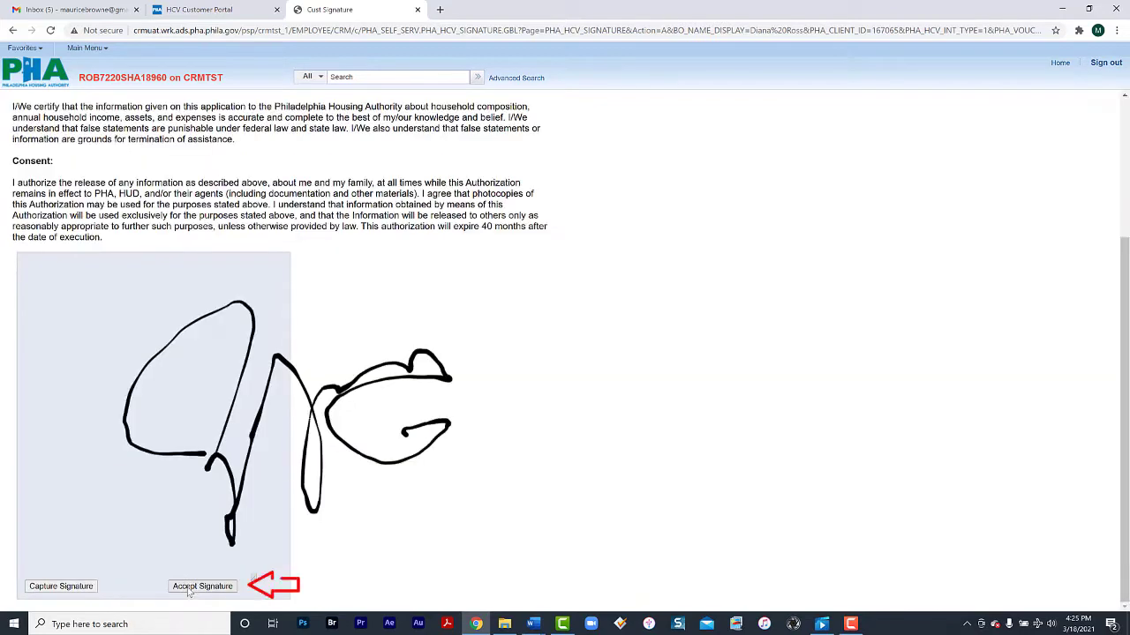
pyautogui.click(189, 588)
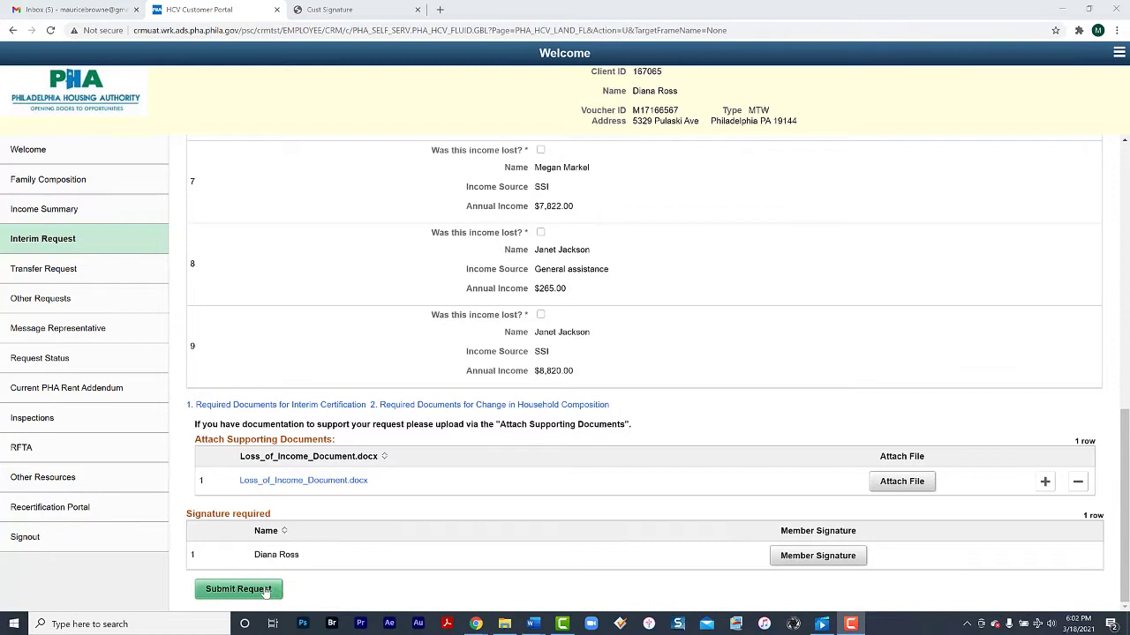
# Submit the interim request, scroll through the PHA_CUST_PTL.pdf copy, and close it
pyautogui.click(263, 590)
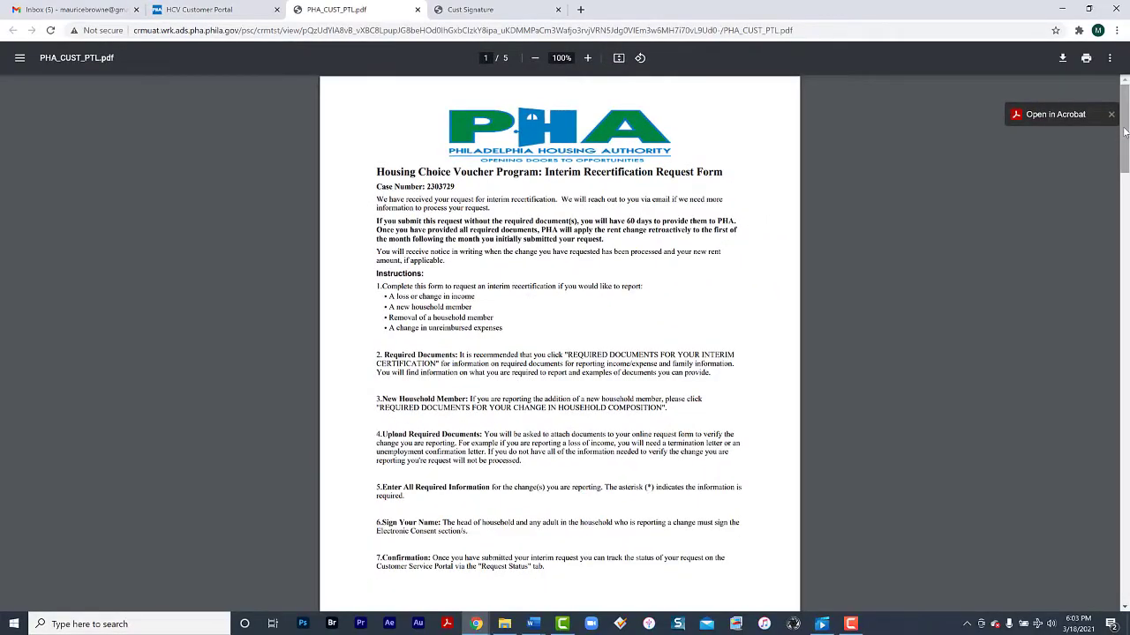
pyautogui.scroll(-3, 1126, 176)
pyautogui.moveTo(1126, 176); pyautogui.dragTo(1127, 546)
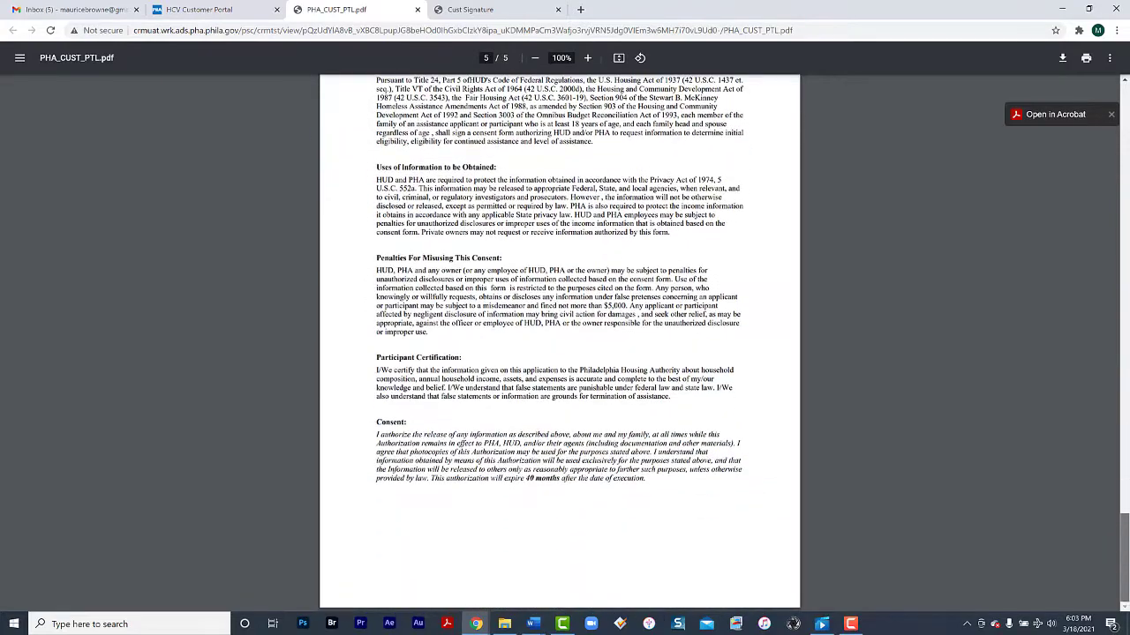
pyautogui.click(418, 9)
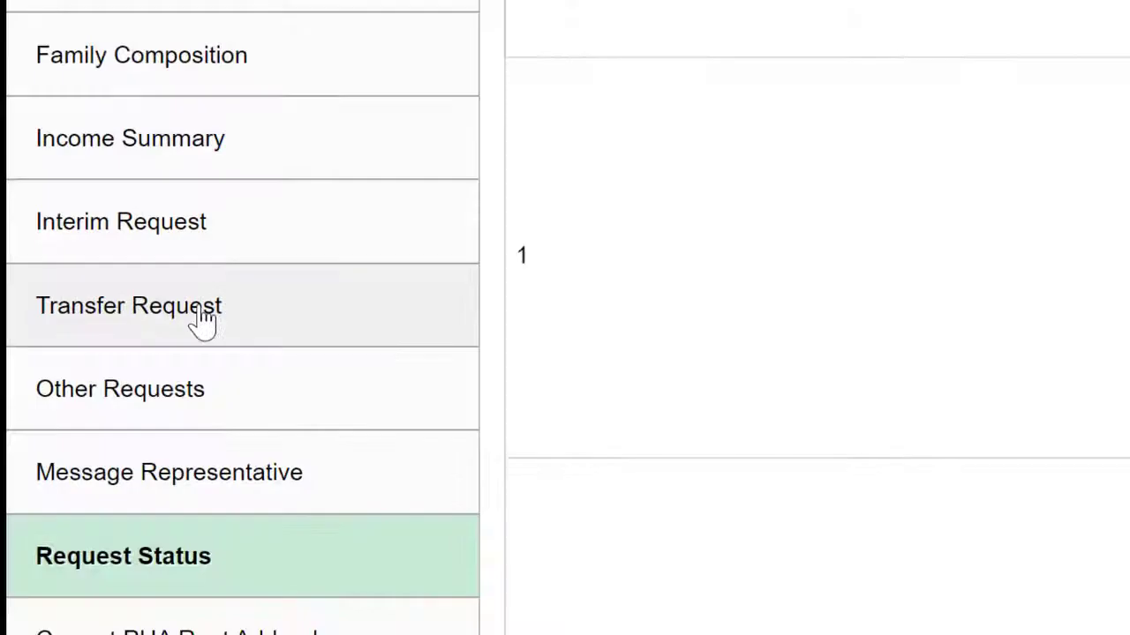
# Set the Transfer Voucher Request's type to Owner Termination of Tenancy after browsing the other types
pyautogui.click(83, 279)
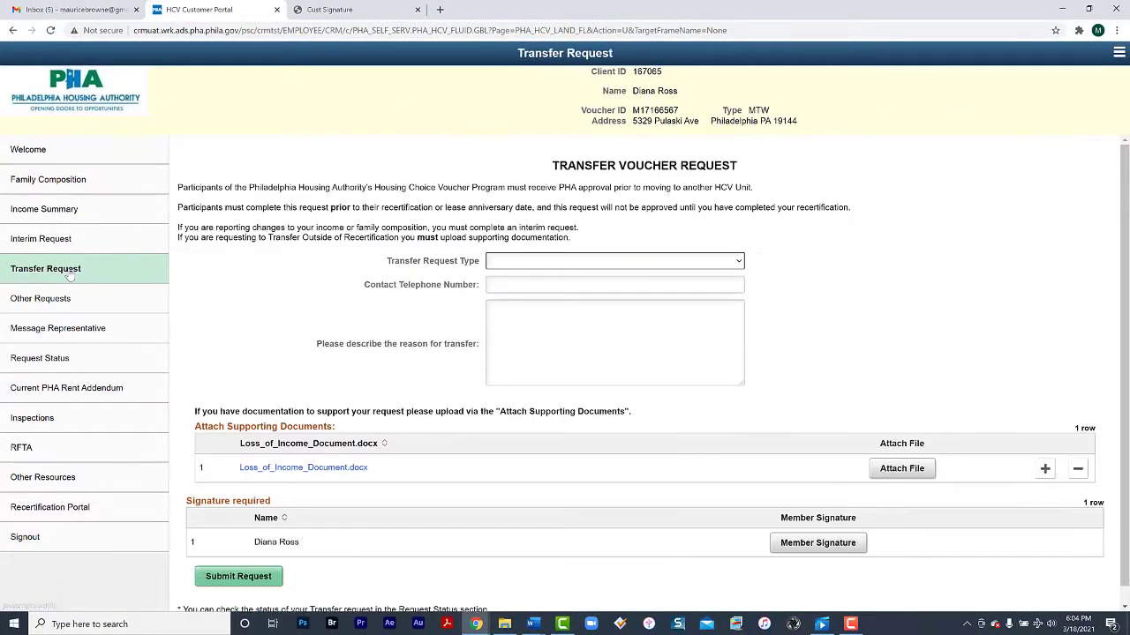
pyautogui.click(706, 253)
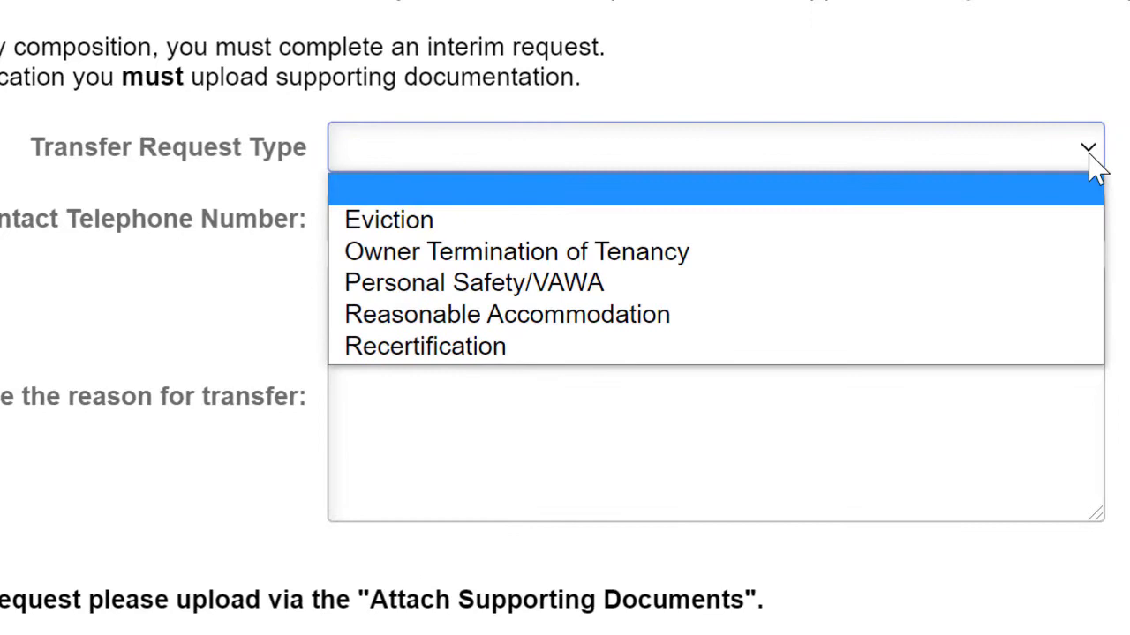
pyautogui.press('Down')
pyautogui.press('Down')
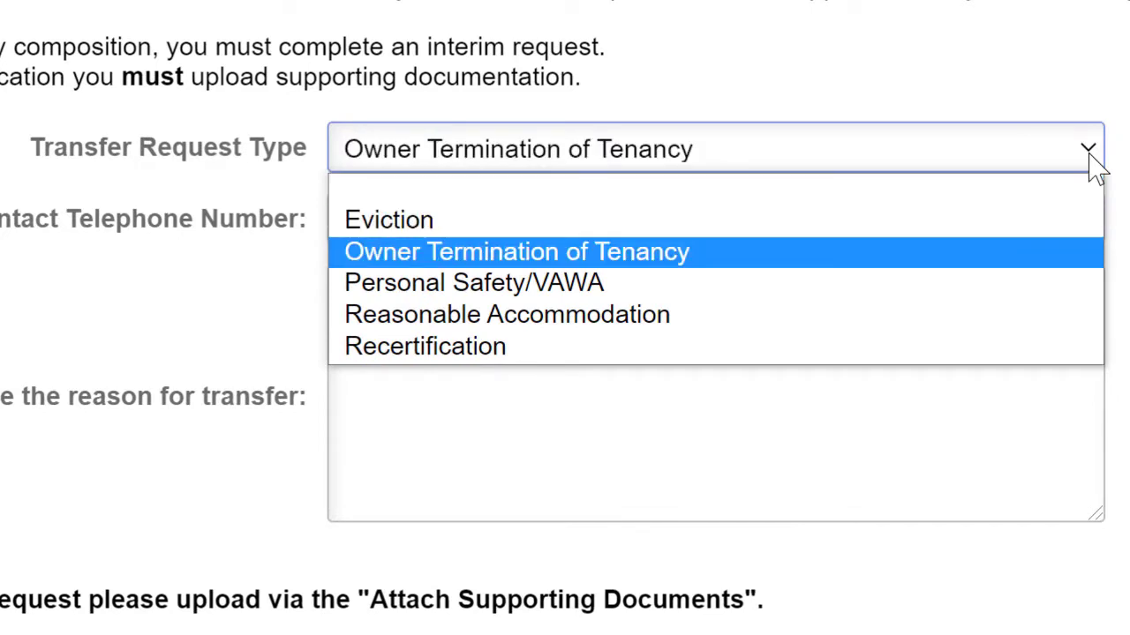
pyautogui.press('Down')
pyautogui.press('Down')
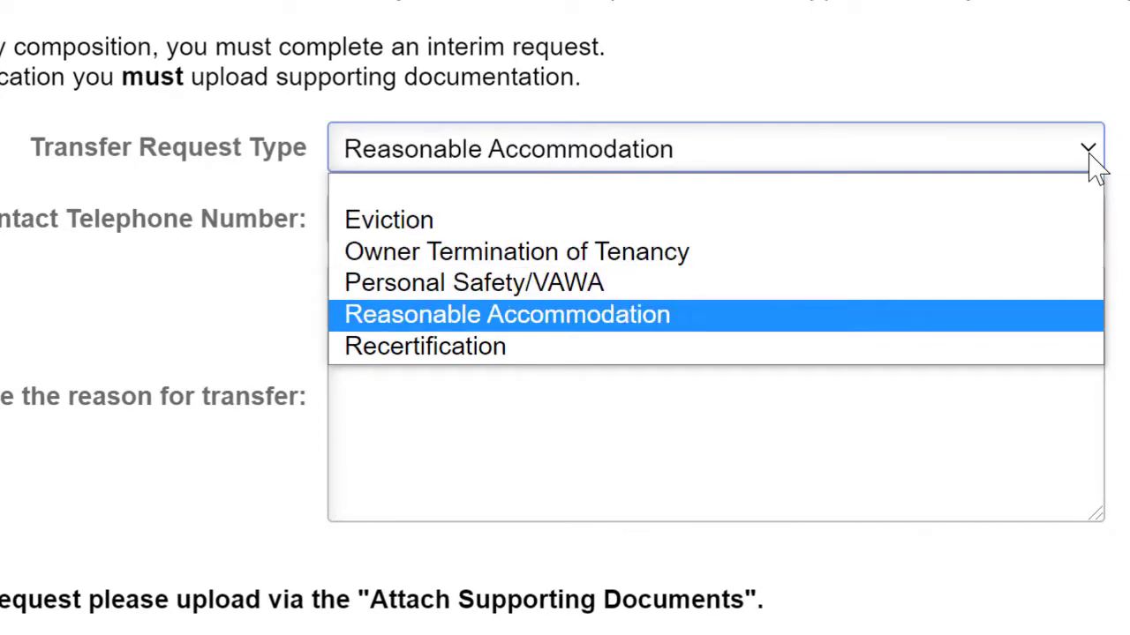
pyautogui.press('Down')
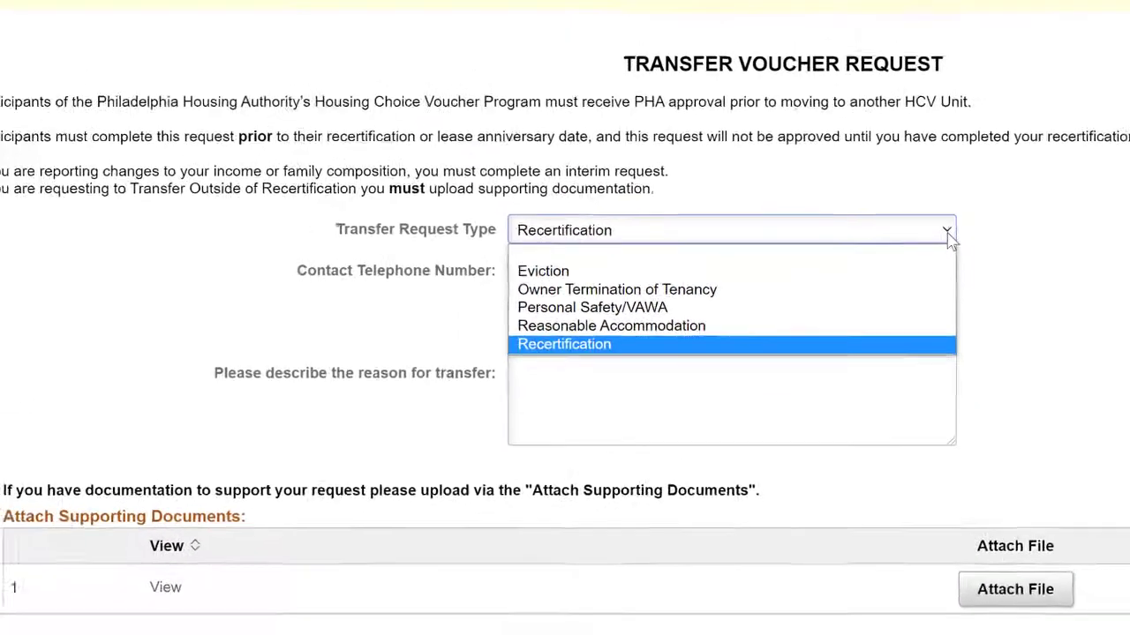
pyautogui.click(911, 257)
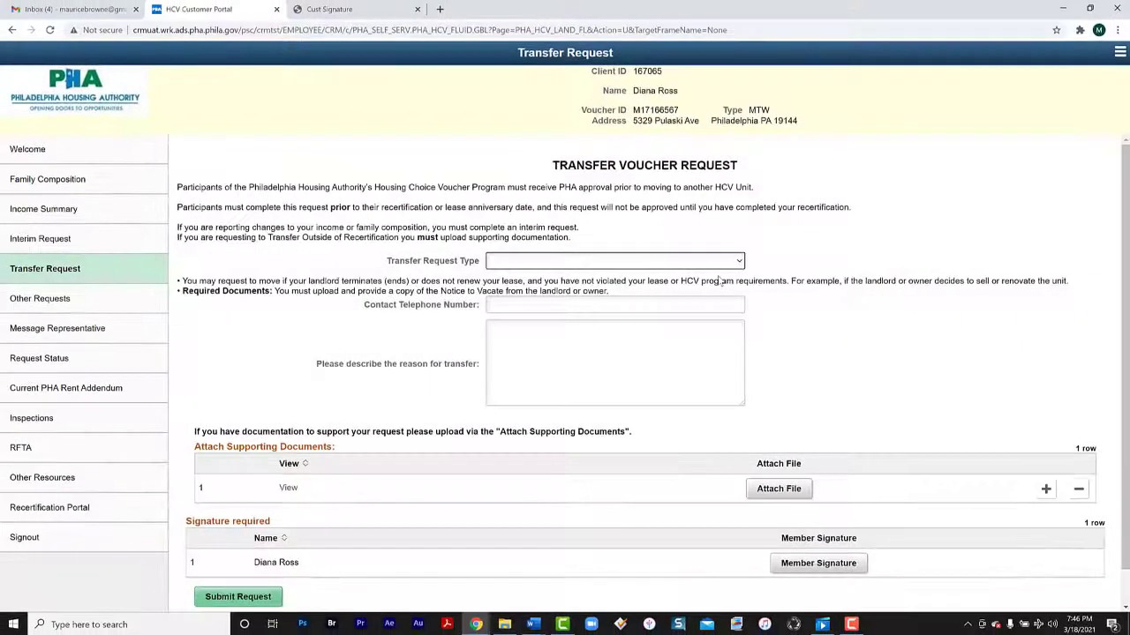
pyautogui.click(739, 262)
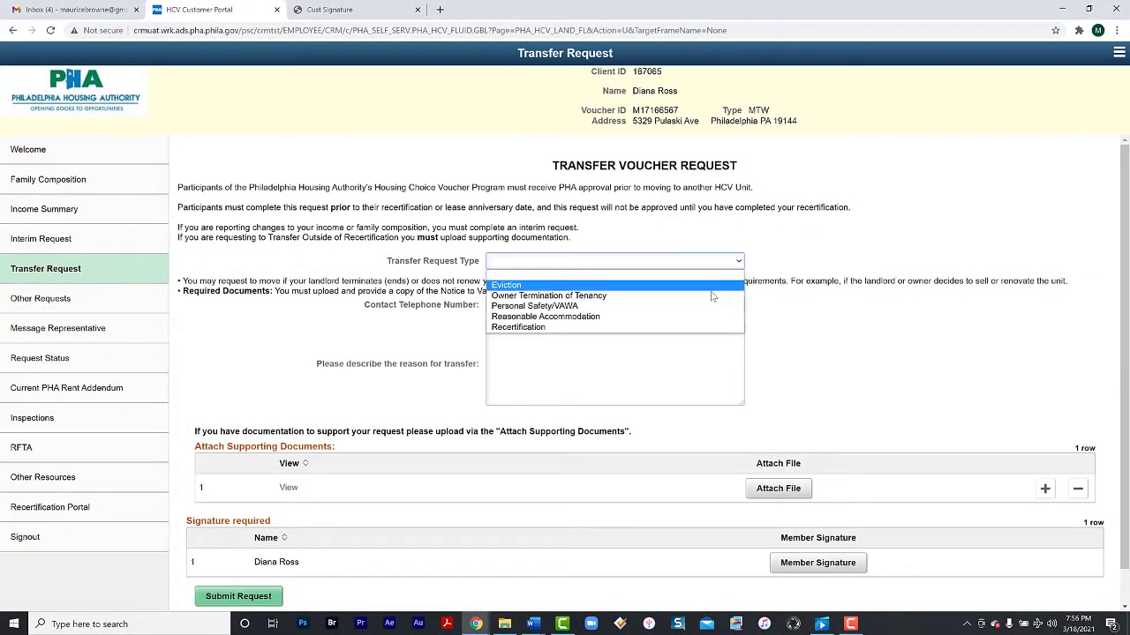
pyautogui.click(712, 296)
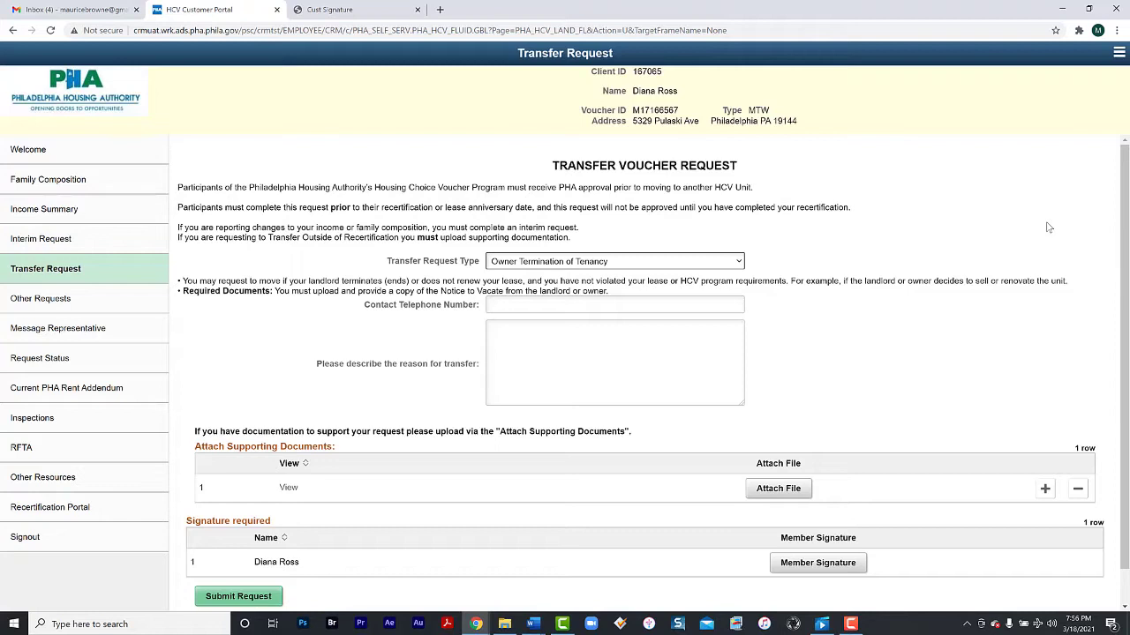
# Enter the contact telephone number and 'Sold House' as the reason for transfer
pyautogui.click(658, 306)
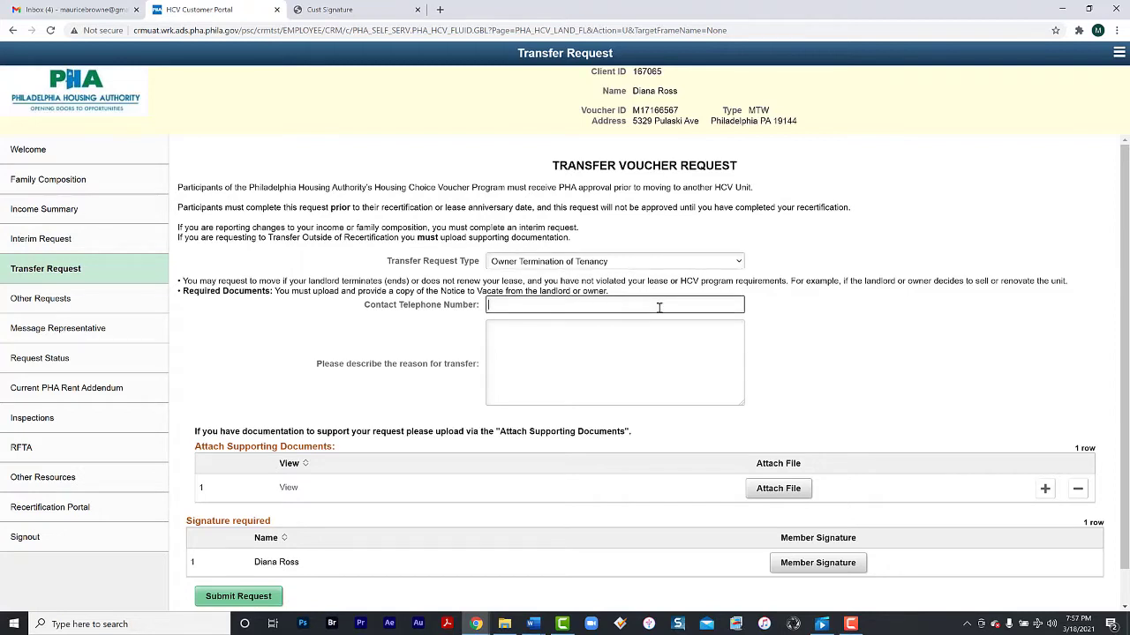
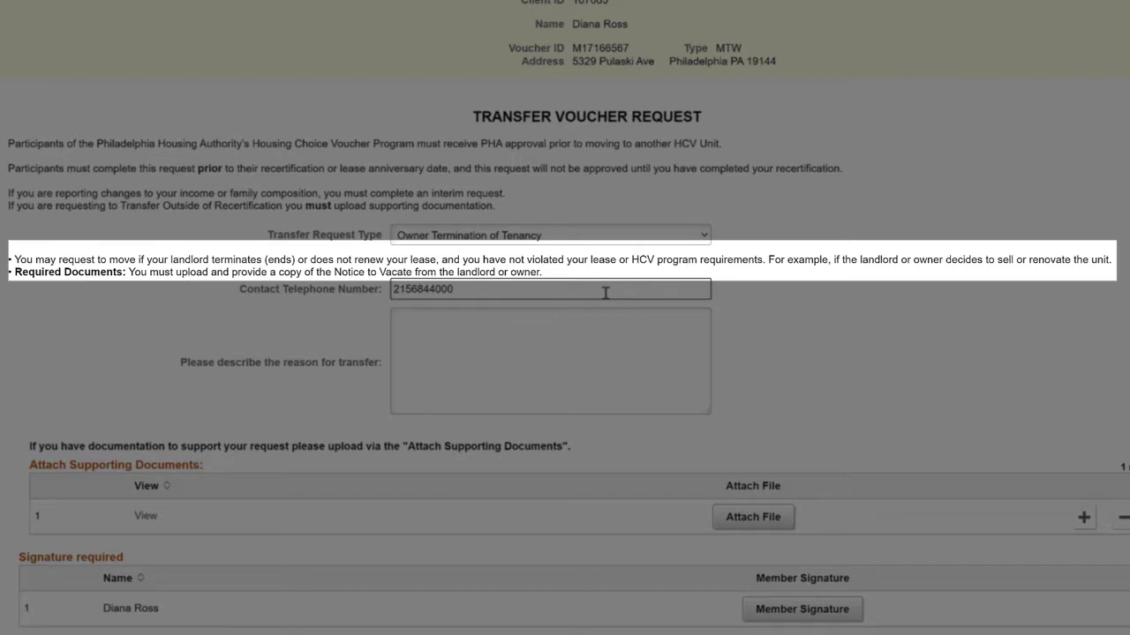
pyautogui.click(536, 328)
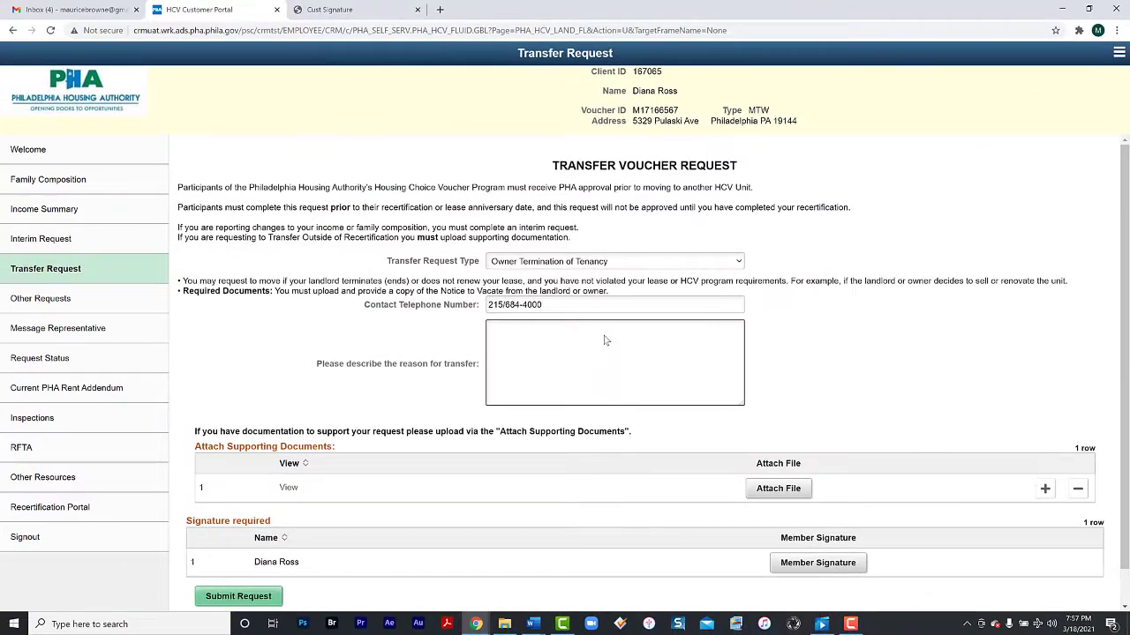
pyautogui.write('Sold House')
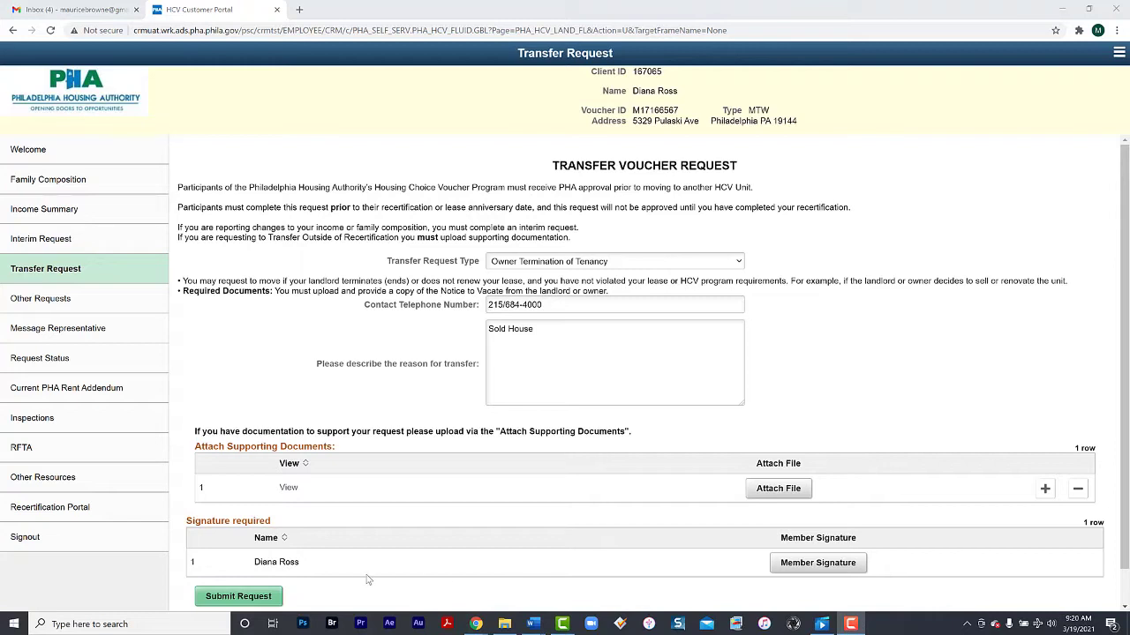
# Open the Intent to Give up Voucher form and set the forfeit date to 04/19/2021
pyautogui.click(39, 299)
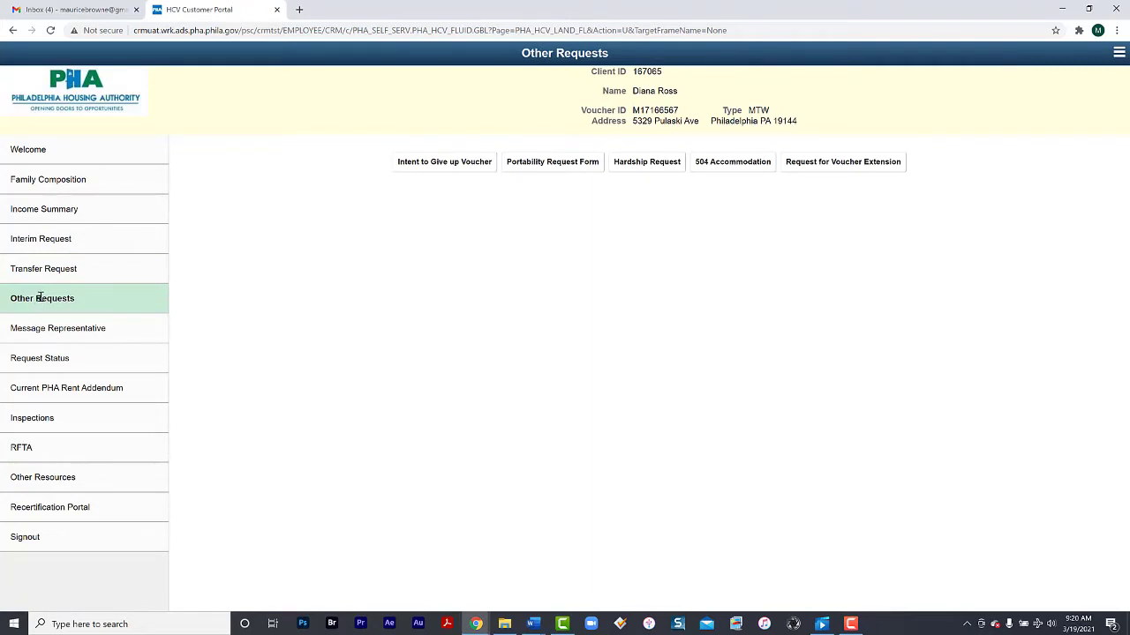
pyautogui.click(451, 164)
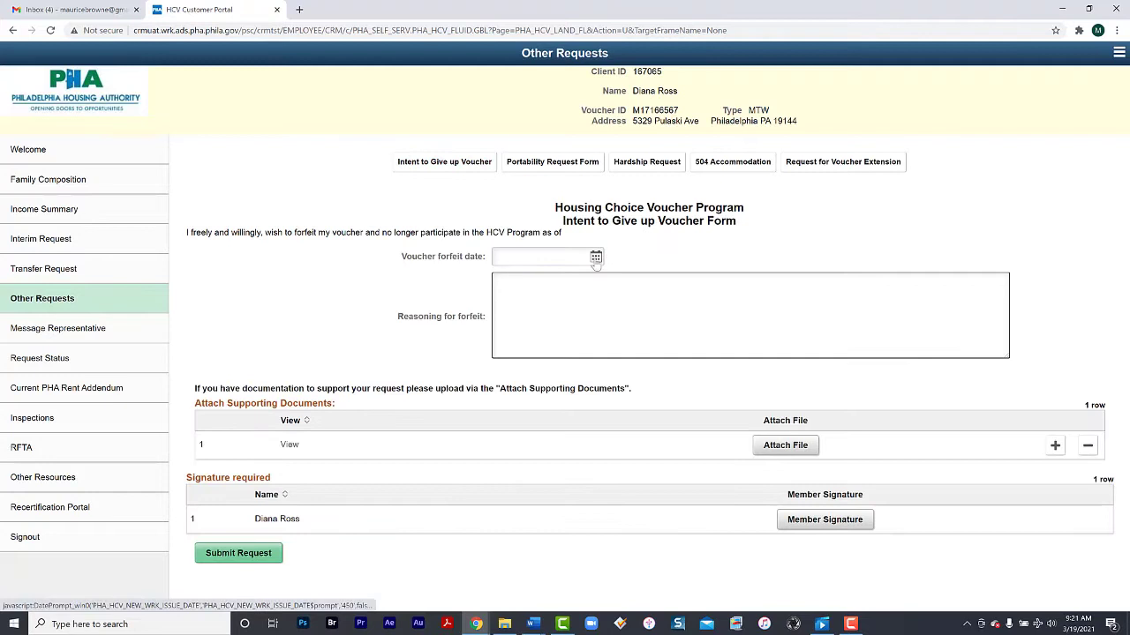
pyautogui.click(595, 257)
pyautogui.click(657, 93)
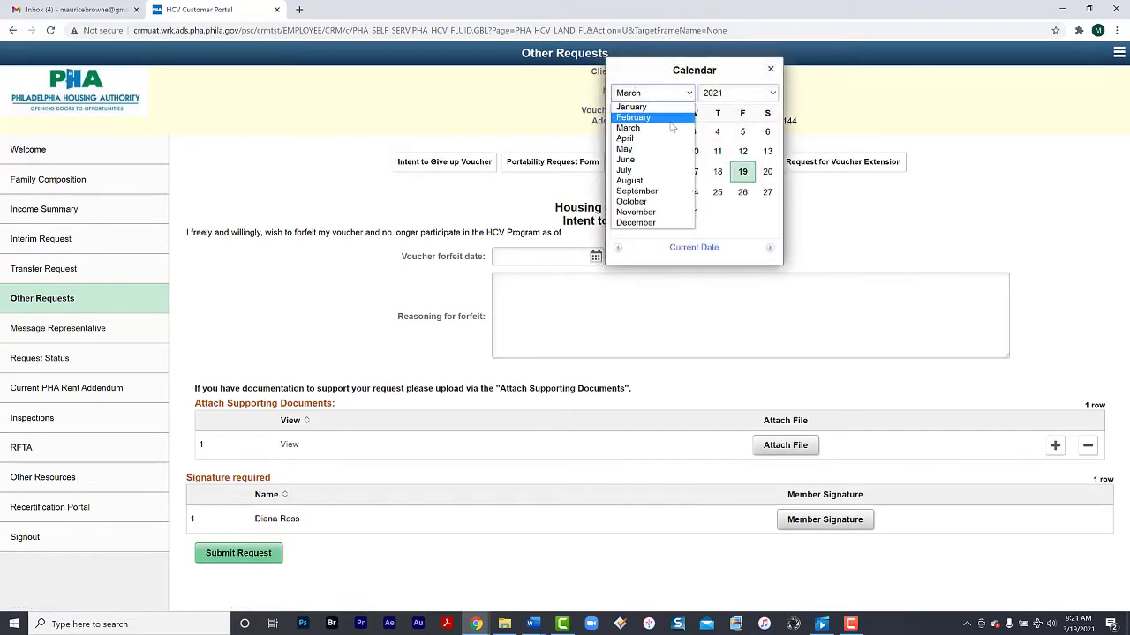
pyautogui.click(625, 138)
# Give 'No Longer Needed' as the reason, try submitting, and dismiss the missing-signature alert
pyautogui.click(561, 282)
pyautogui.write('No Longer Needed')
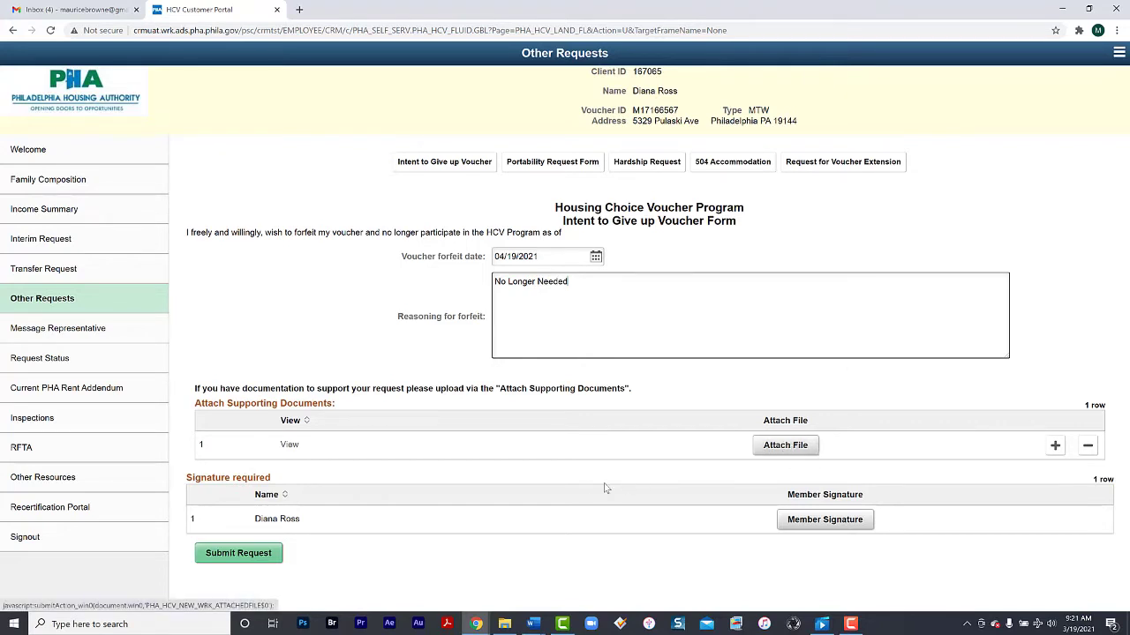
pyautogui.click(250, 554)
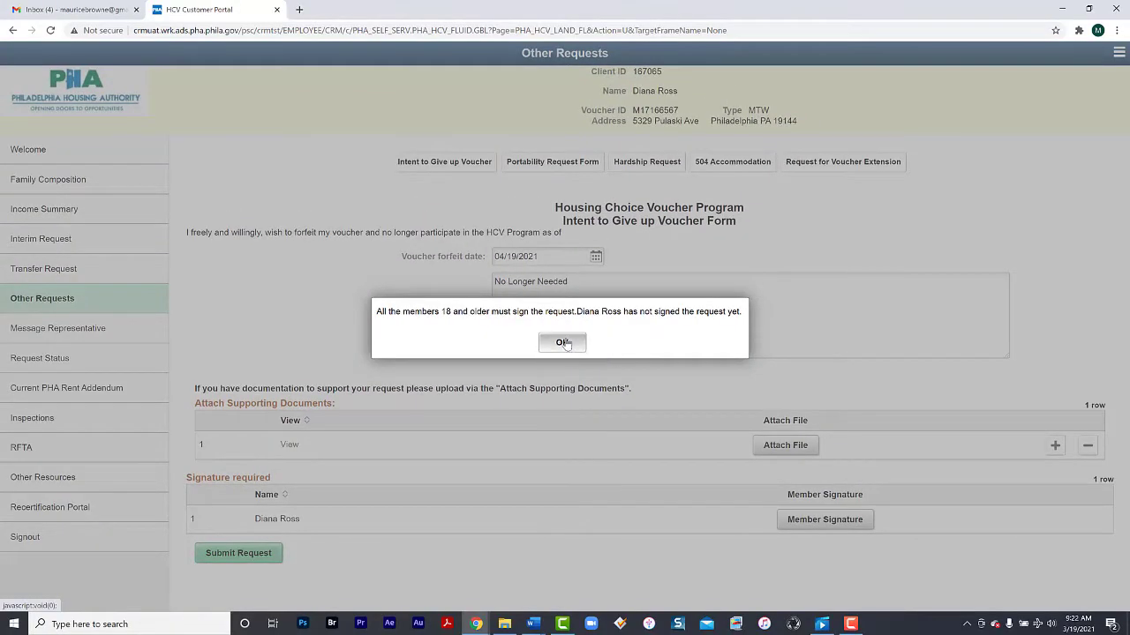
pyautogui.click(562, 342)
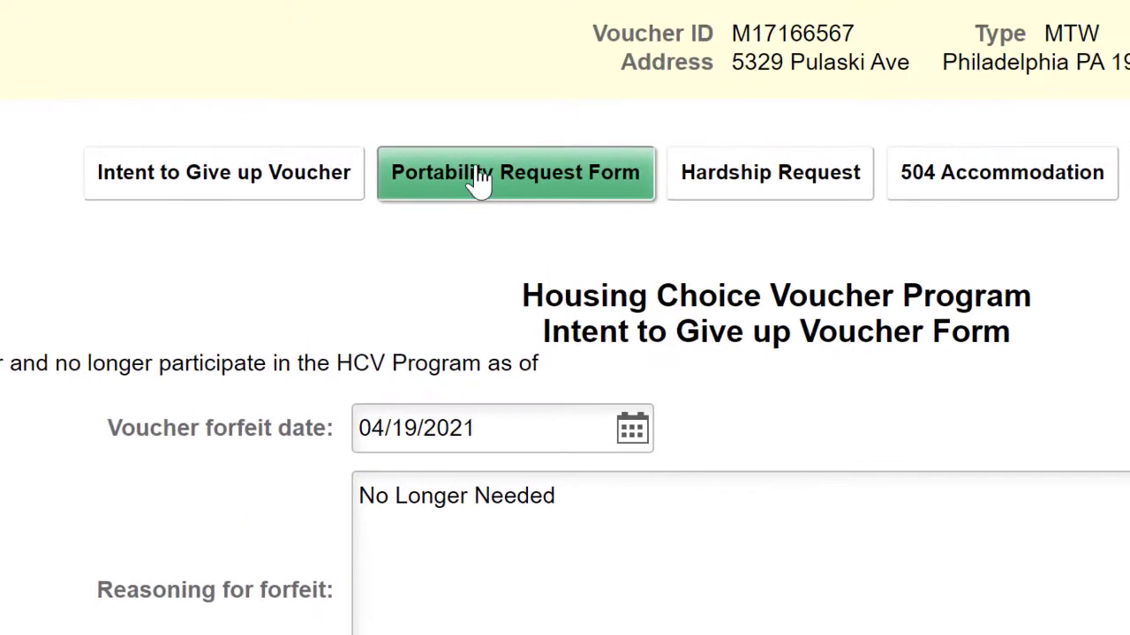
# Open the Portability Request – MTW form and scroll through its fields
pyautogui.click(481, 181)
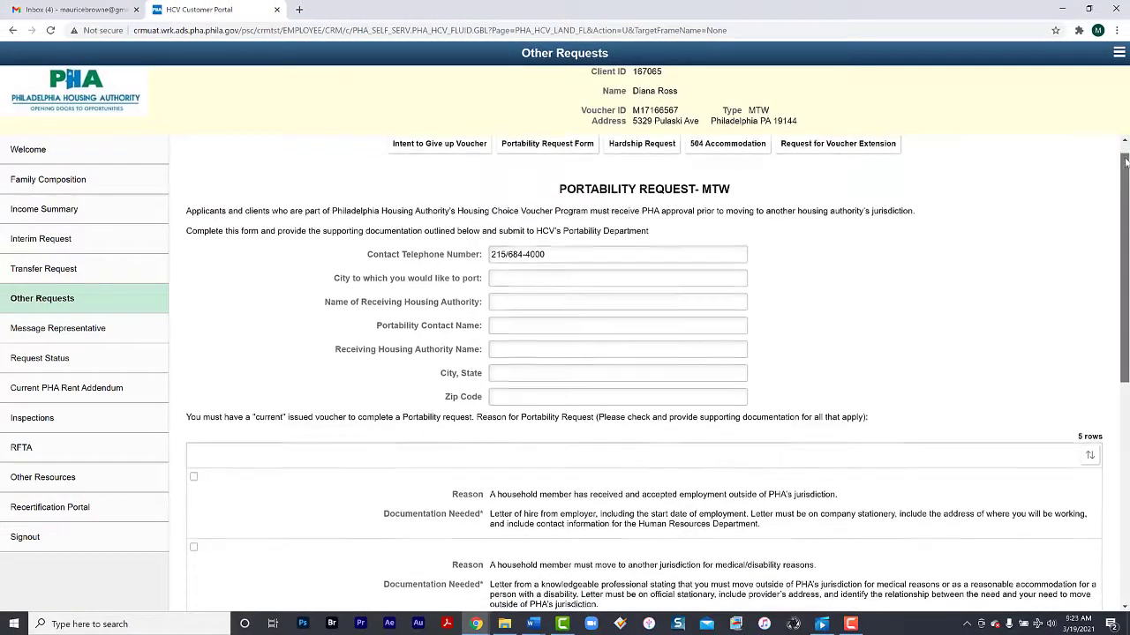
pyautogui.scroll(-3, 645, 371)
pyautogui.scroll(-2, 644, 370)
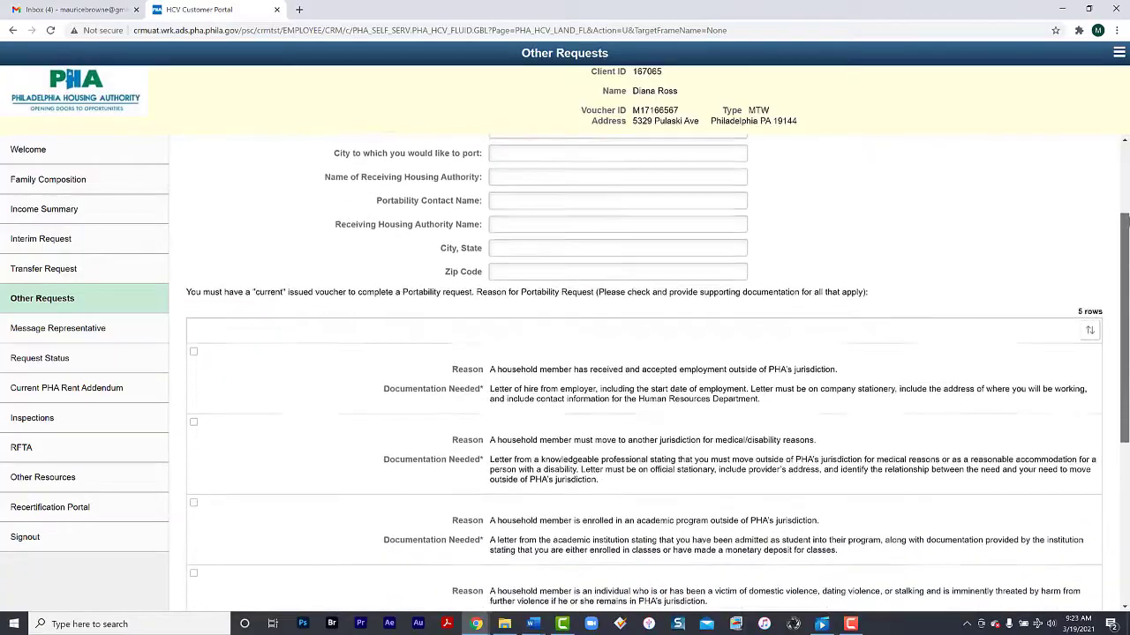
pyautogui.scroll(-1, 644, 371)
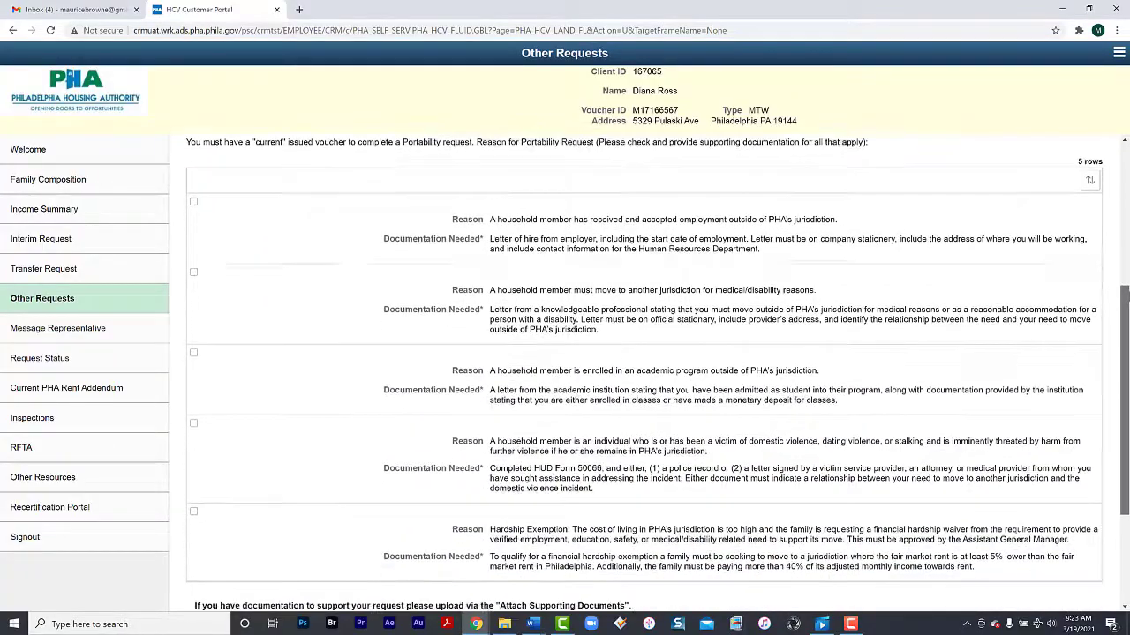
pyautogui.scroll(-2, 644, 371)
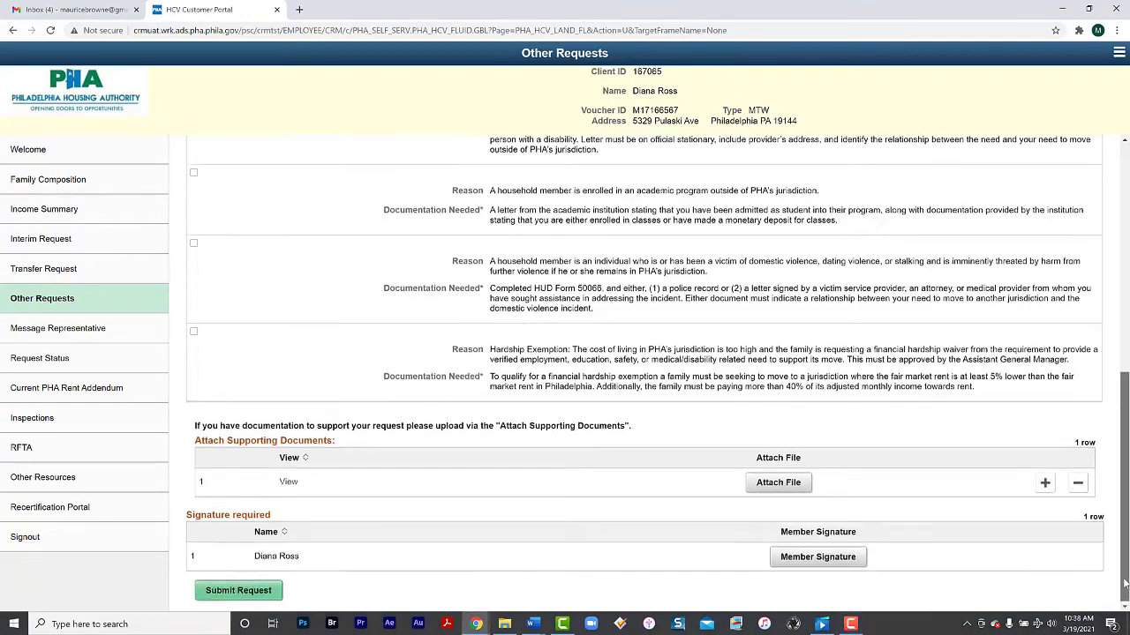
pyautogui.scroll(7, 1124, 584)
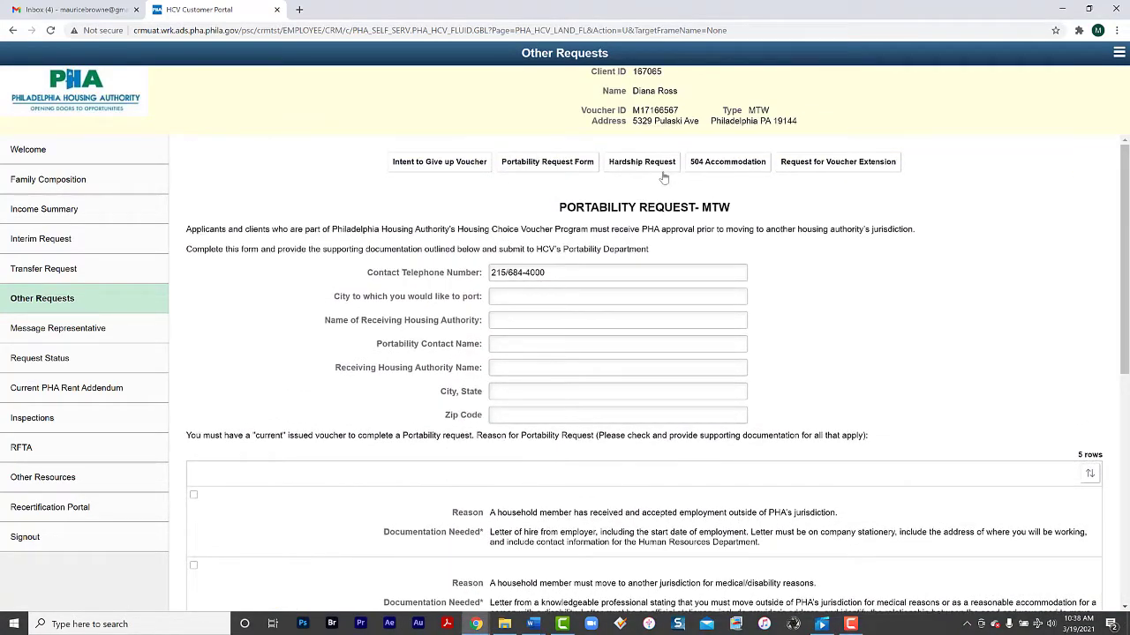
# Open the Hardship Request form and choose MTW Utility Allowance Calculation as the hardship reason
pyautogui.click(643, 165)
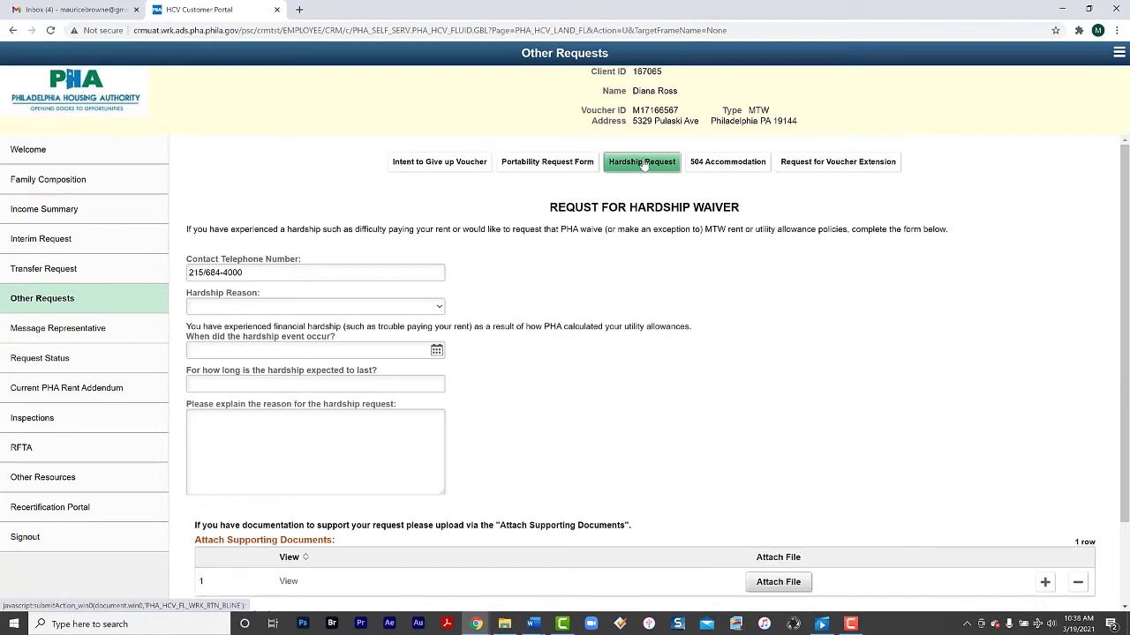
pyautogui.click(438, 308)
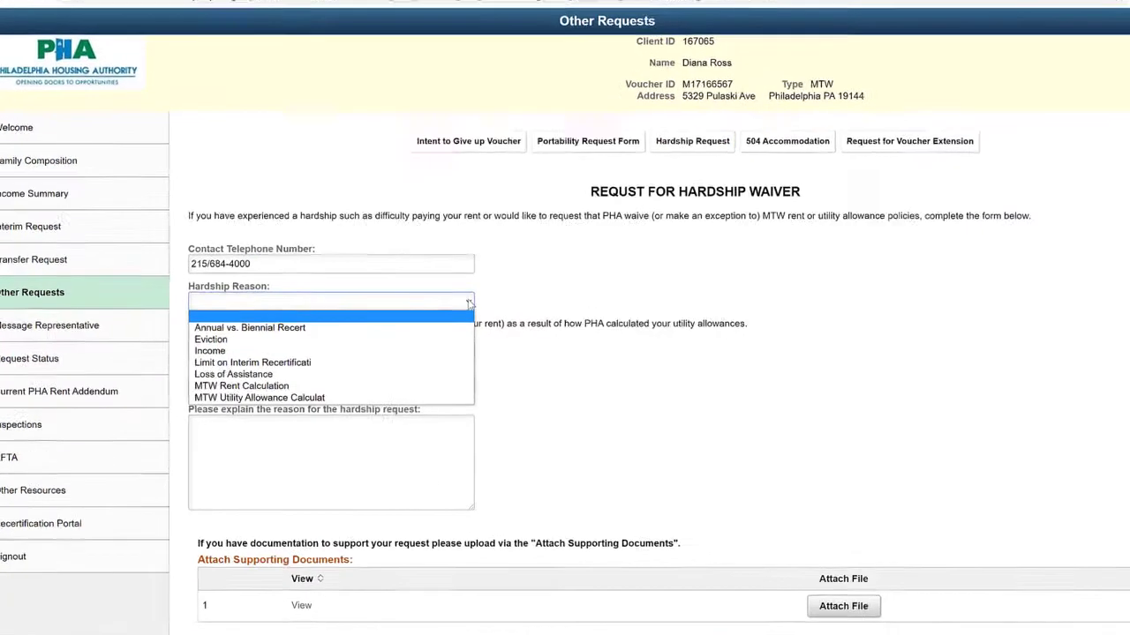
pyautogui.press('Down')
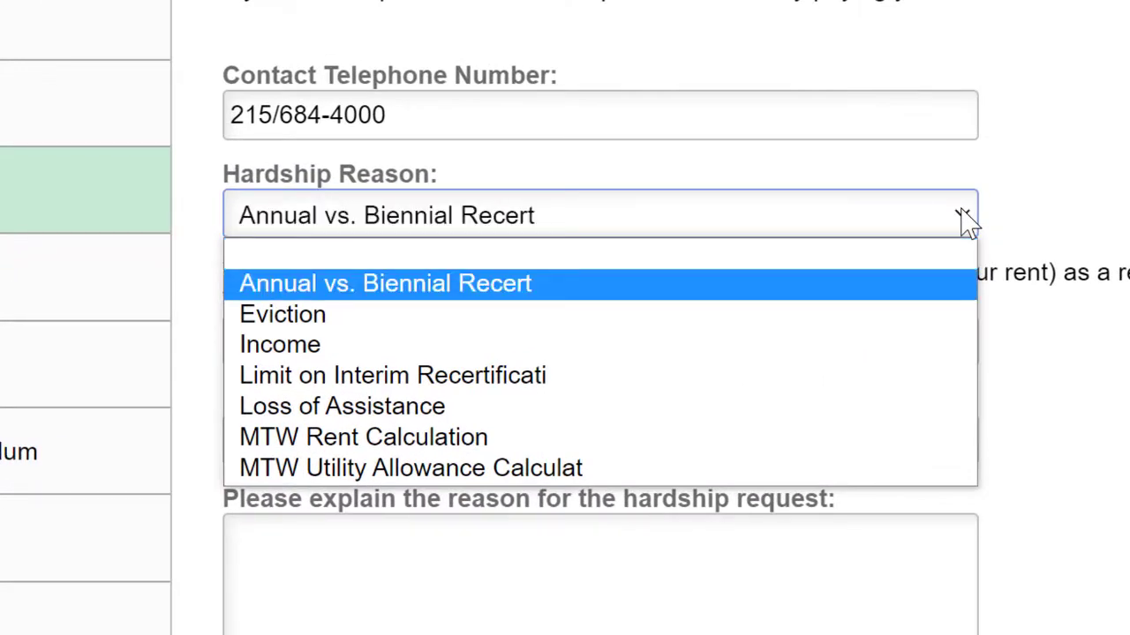
pyautogui.press('Down')
pyautogui.press('Down')
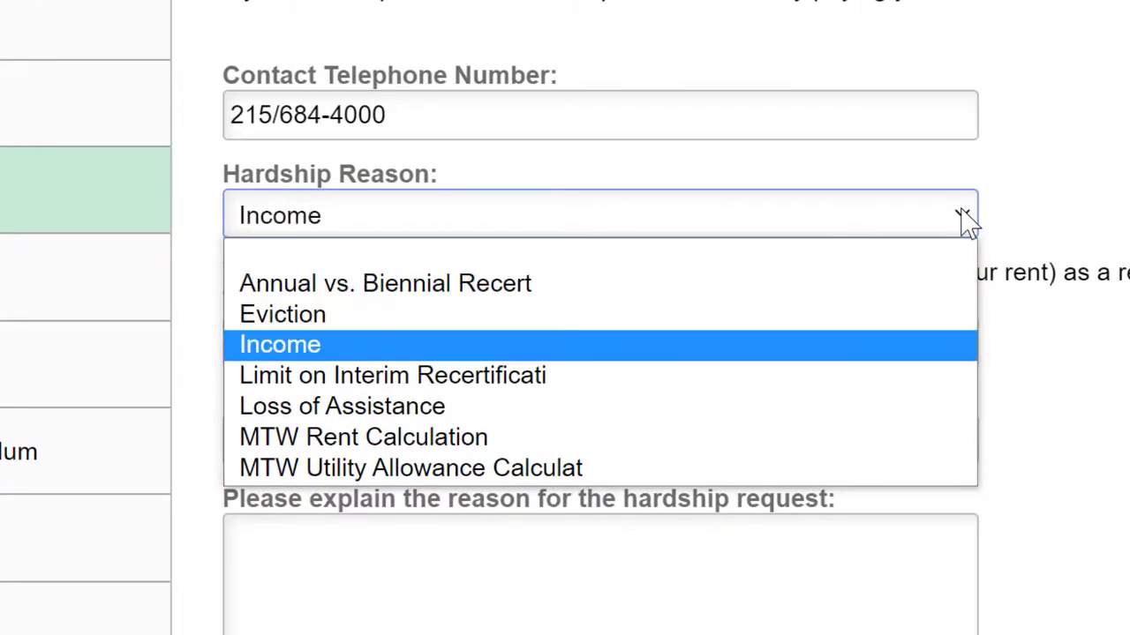
pyautogui.press('Down')
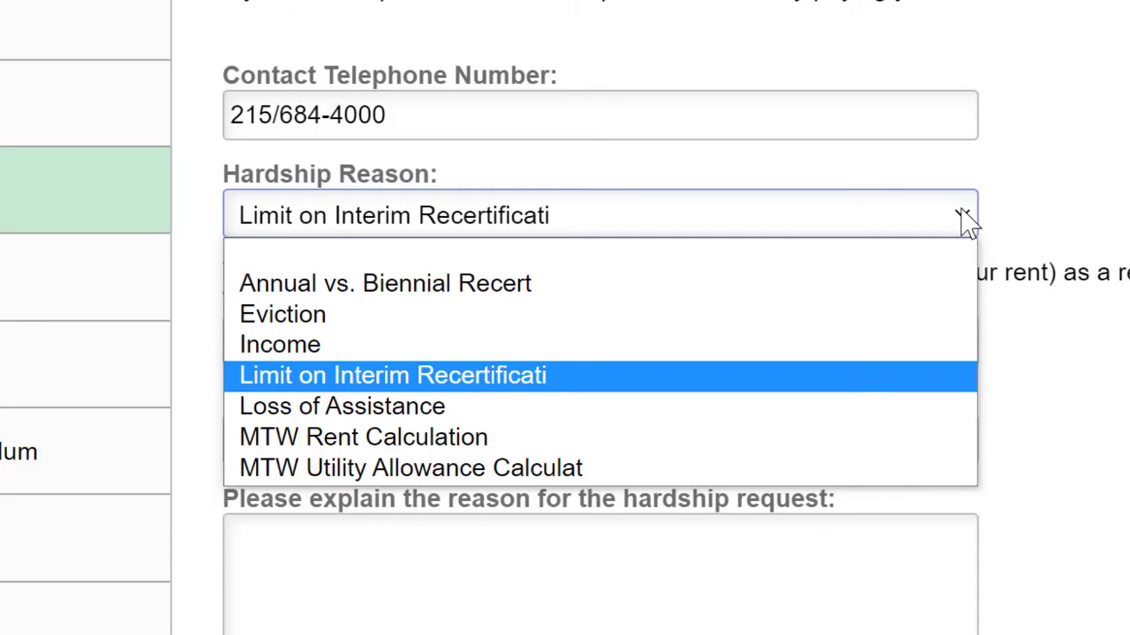
pyautogui.press('Down')
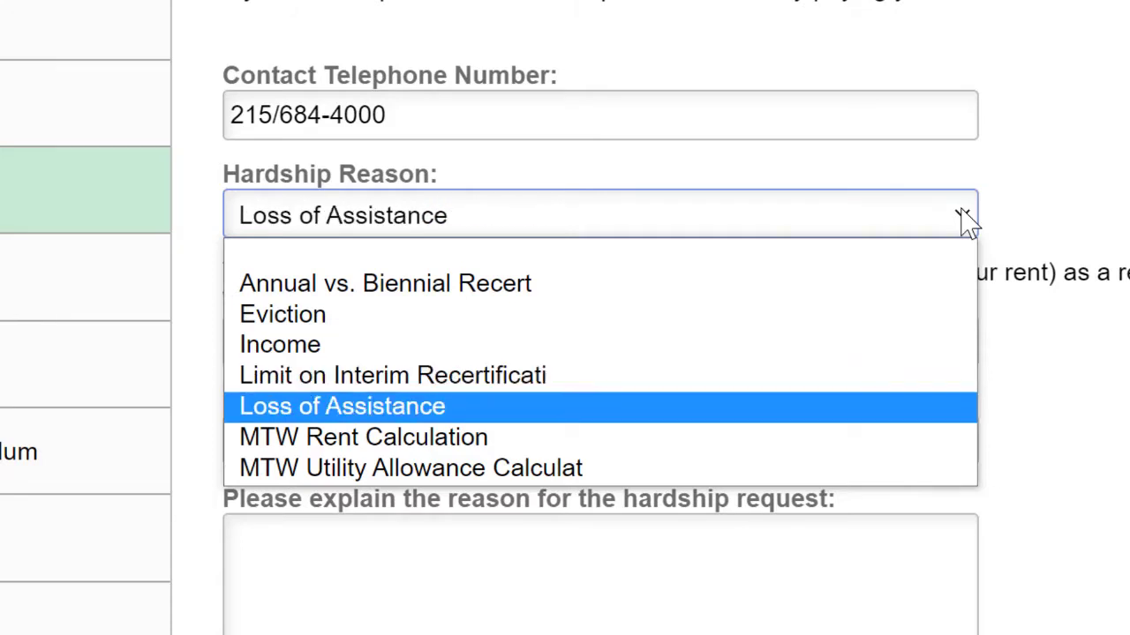
pyautogui.press('Down')
pyautogui.press('Down')
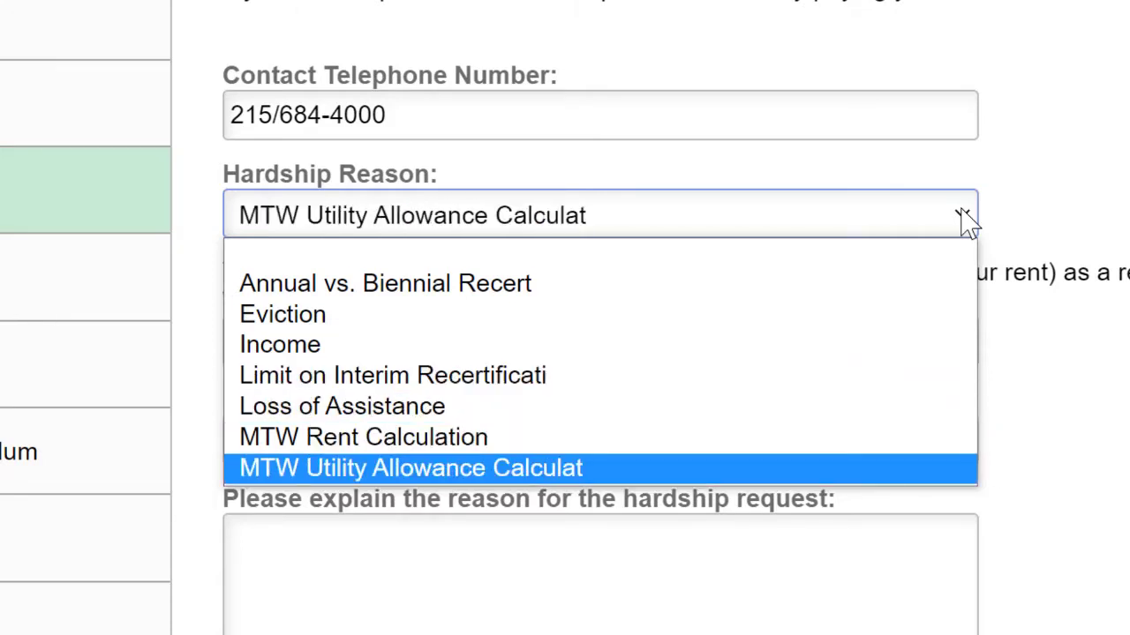
pyautogui.press('Return')
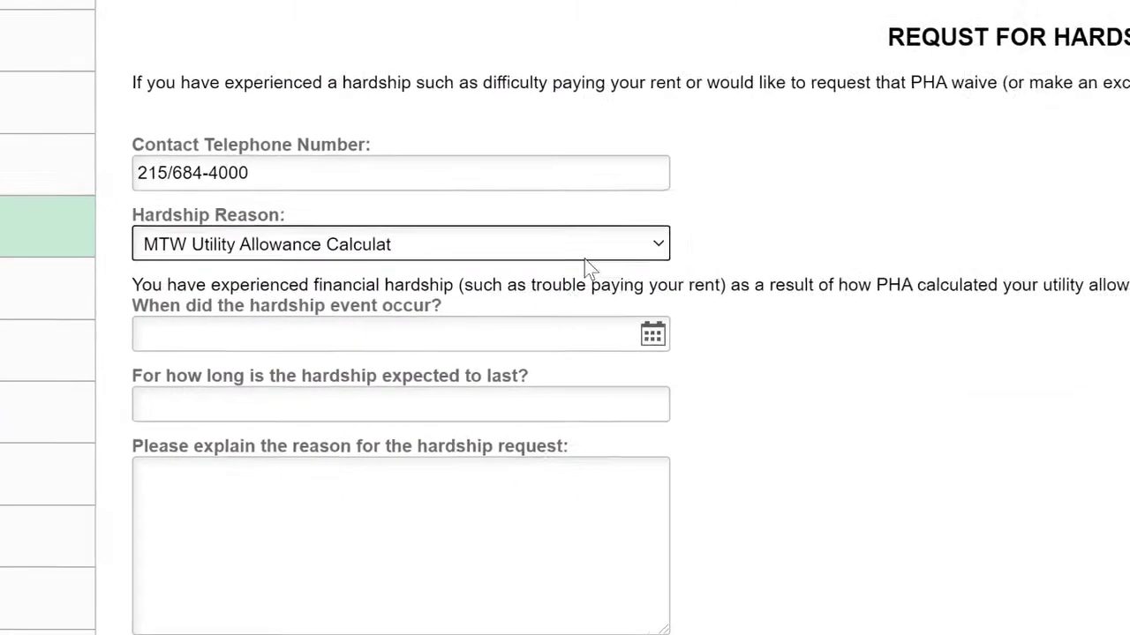
# Set the hardship date to 06/16/2021 and look over the rest of the form
pyautogui.click(653, 333)
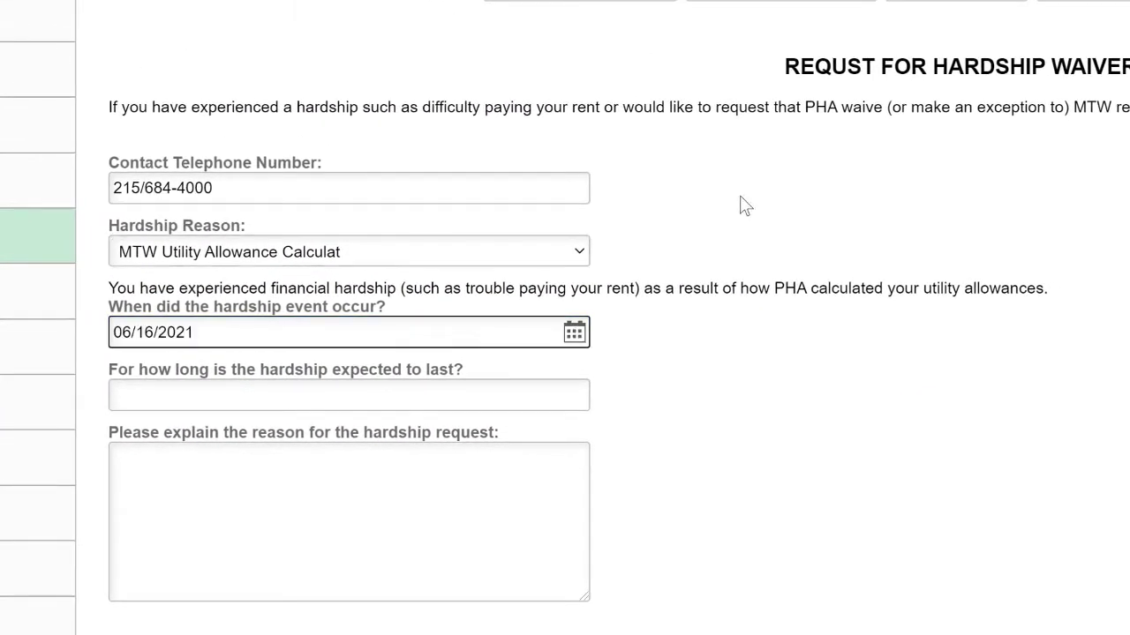
pyautogui.click(494, 398)
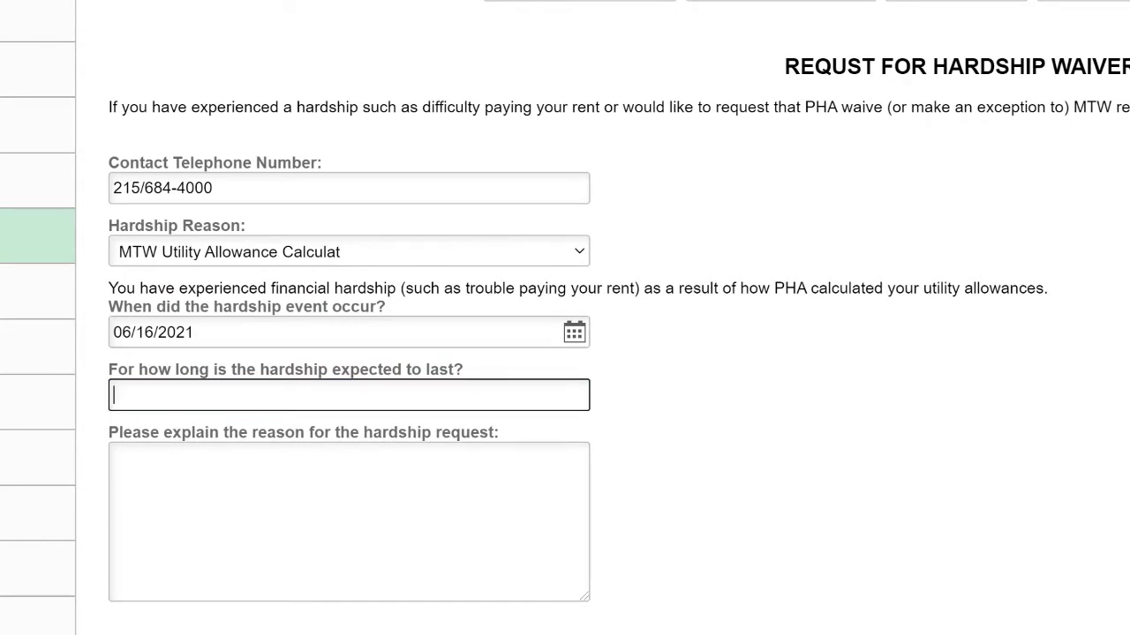
pyautogui.scroll(-2, 565, 353)
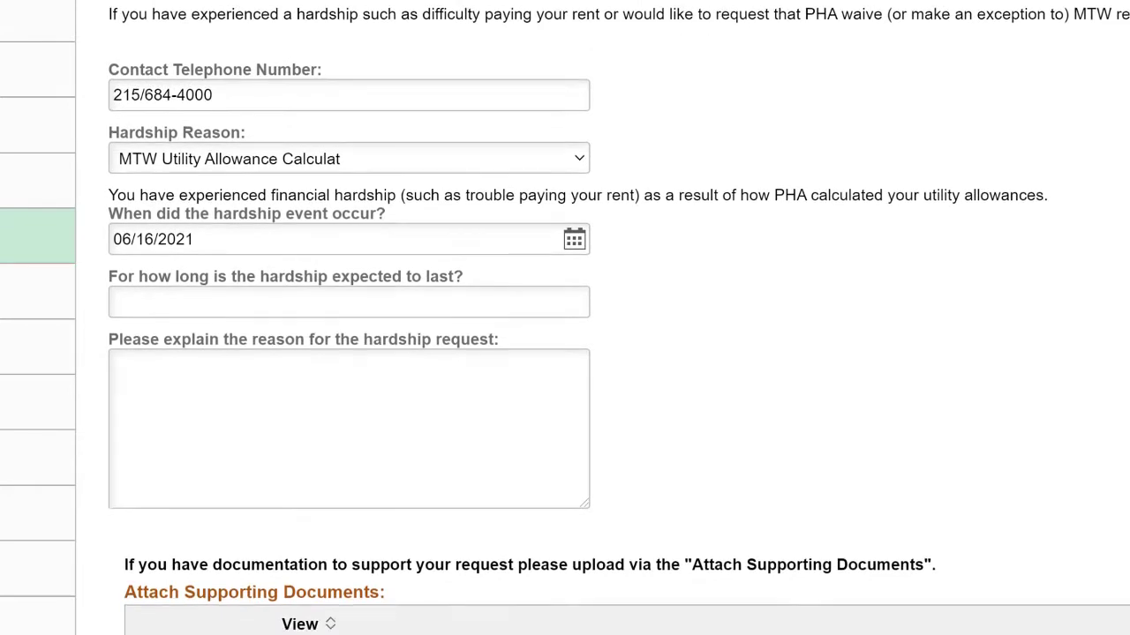
pyautogui.scroll(-2, 565, 353)
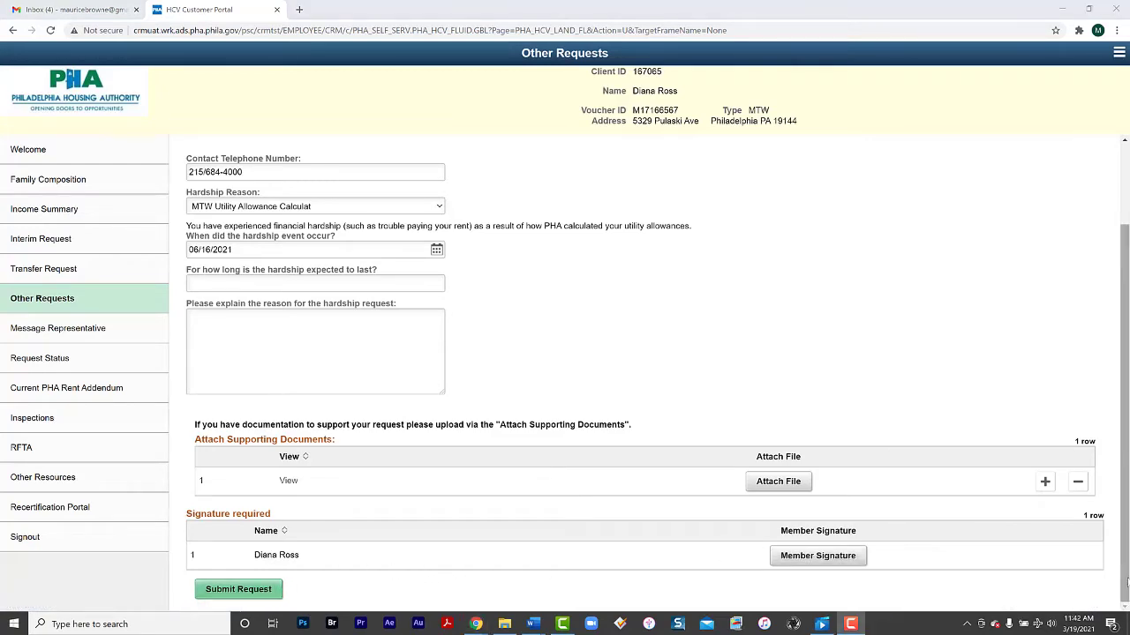
pyautogui.scroll(2, 1114, 454)
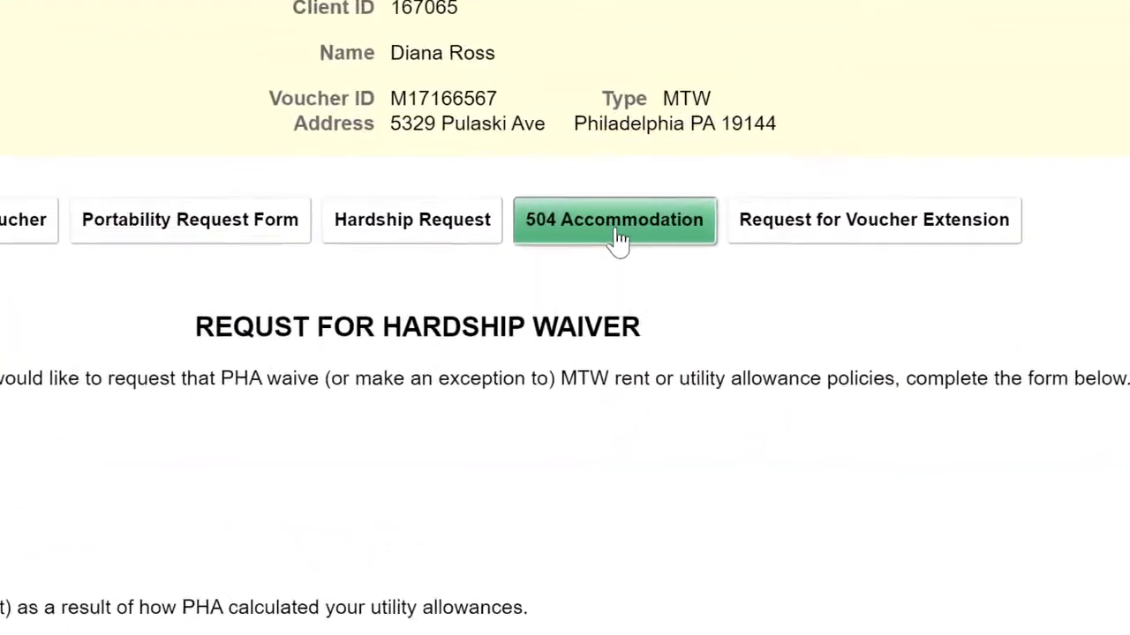
# Bring up the 504 Accommodation request form and look through it to Submit Request and back
pyautogui.click(617, 240)
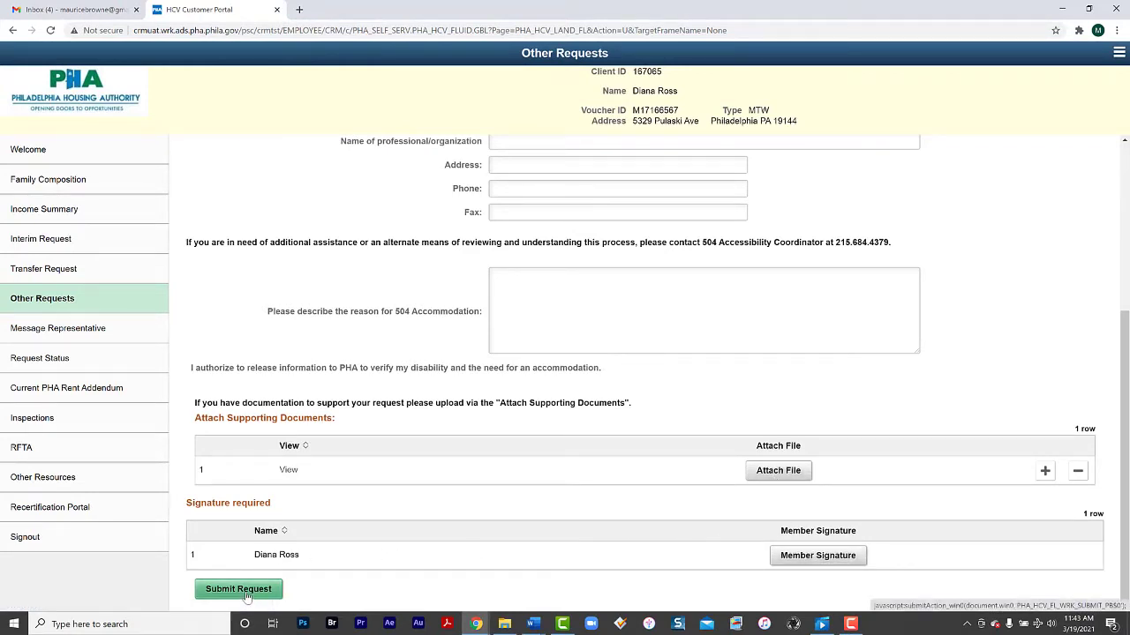
pyautogui.scroll(5, 247, 598)
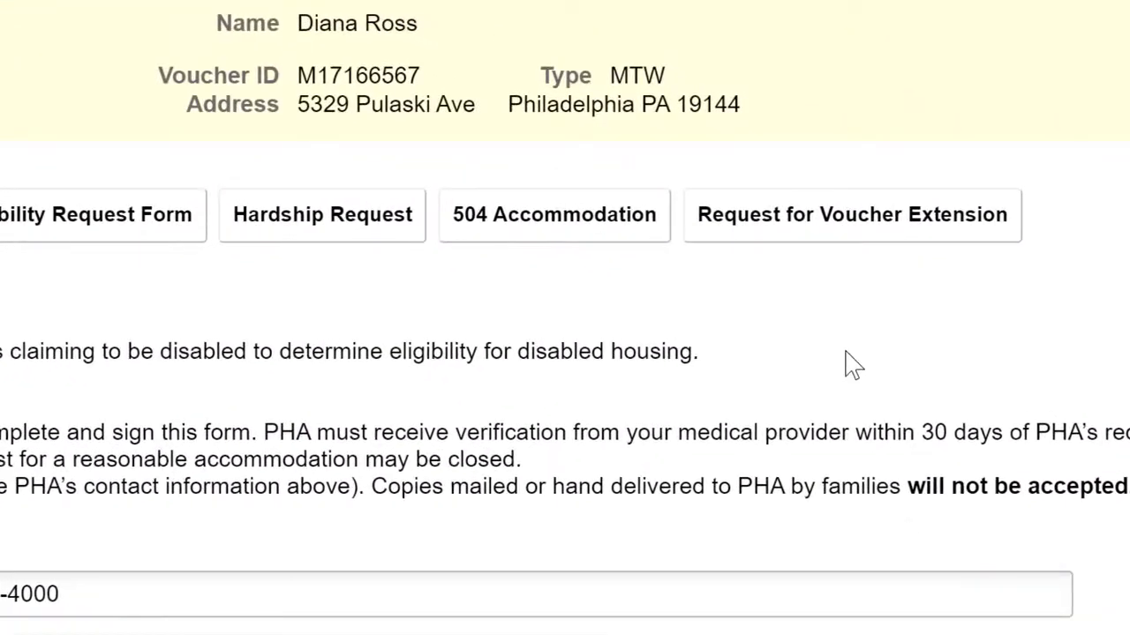
# On the Voucher Extension form, set the extension reason to Reasonable Accomodation and begin the issue description
pyautogui.click(817, 222)
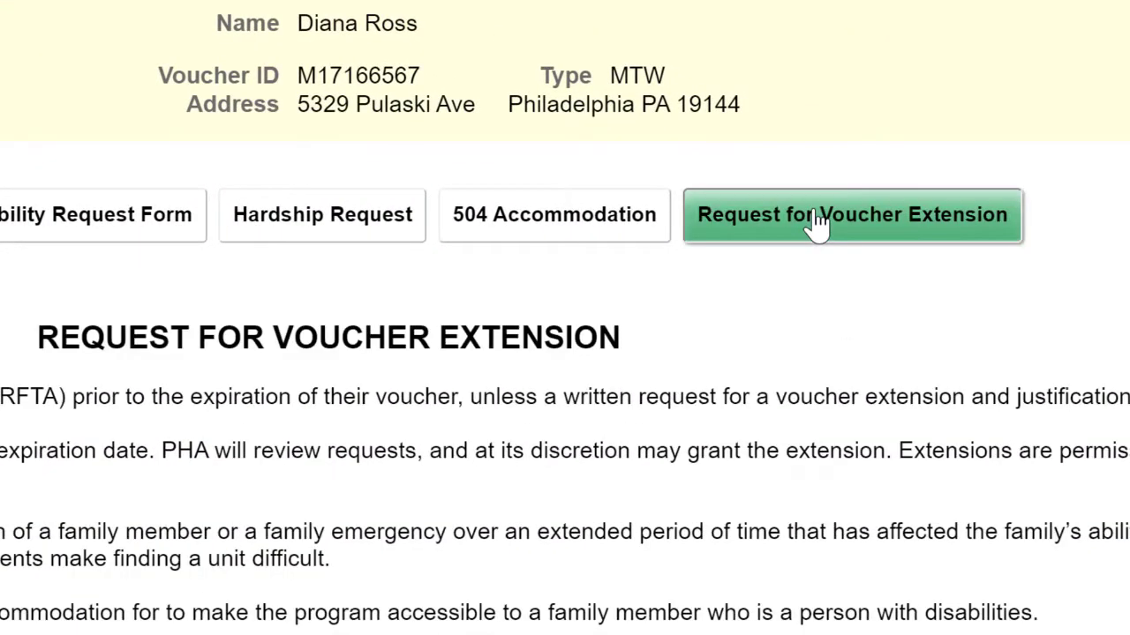
pyautogui.scroll(-5, 534, 371)
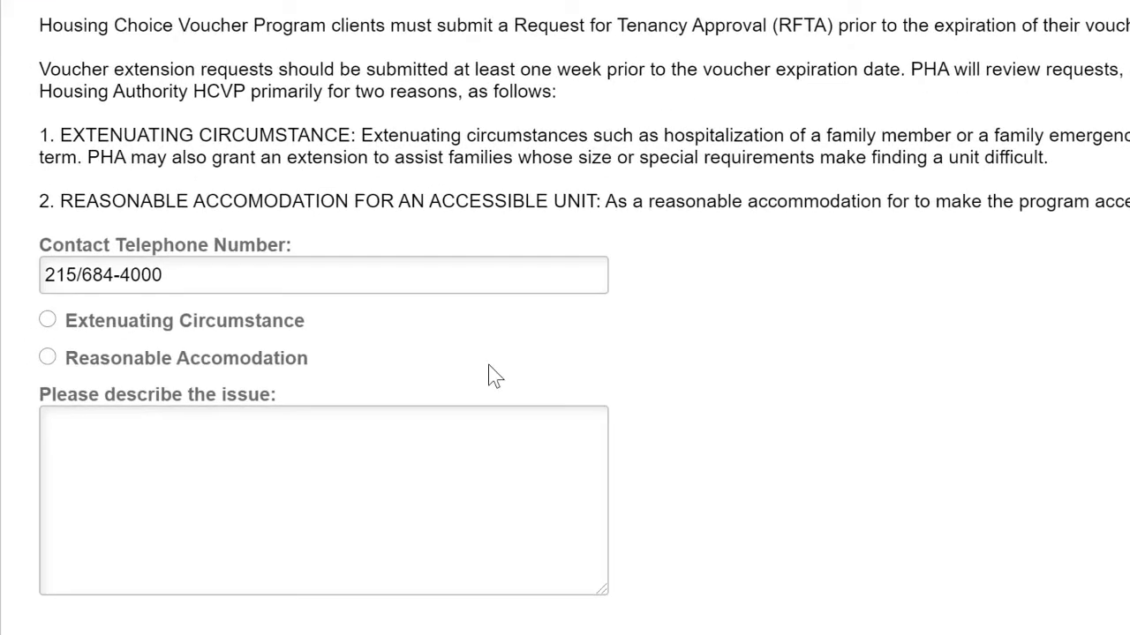
pyautogui.click(48, 320)
pyautogui.click(46, 357)
pyautogui.click(80, 424)
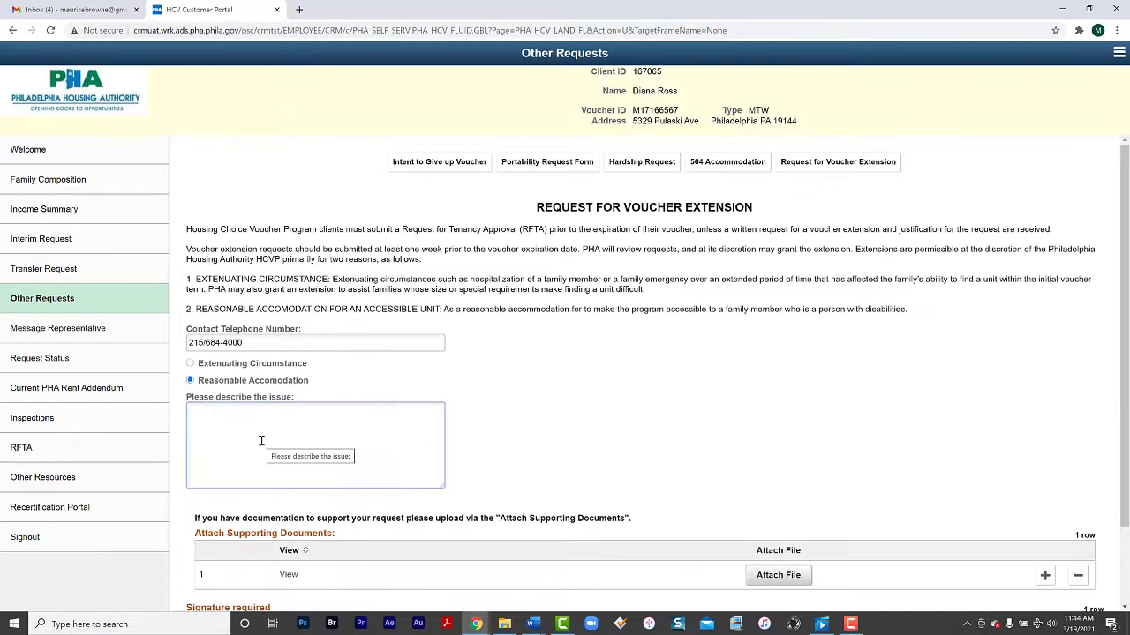
pyautogui.scroll(-2, 829, 473)
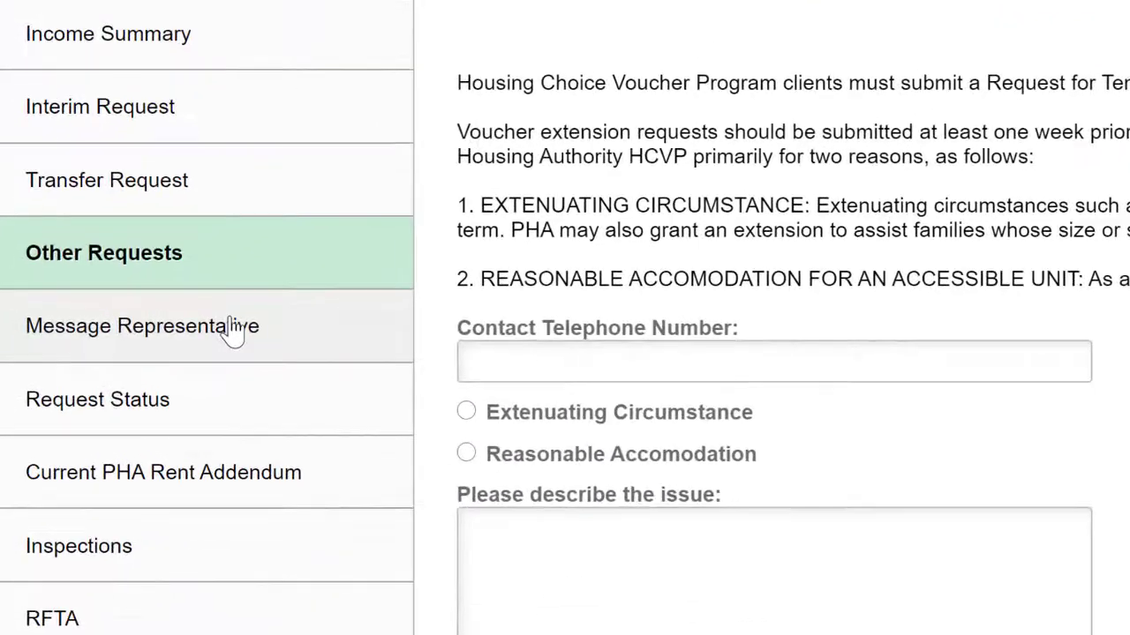
# On the Message Representative form, enter the contact telephone number and choose Afternoon as best time
pyautogui.click(231, 331)
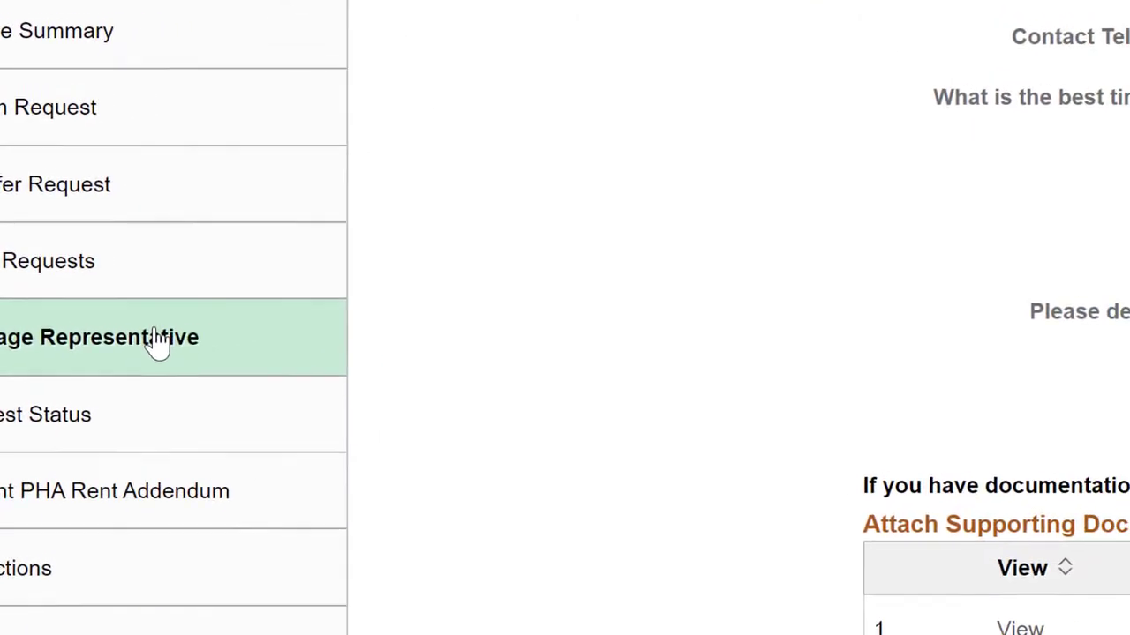
pyautogui.click(541, 152)
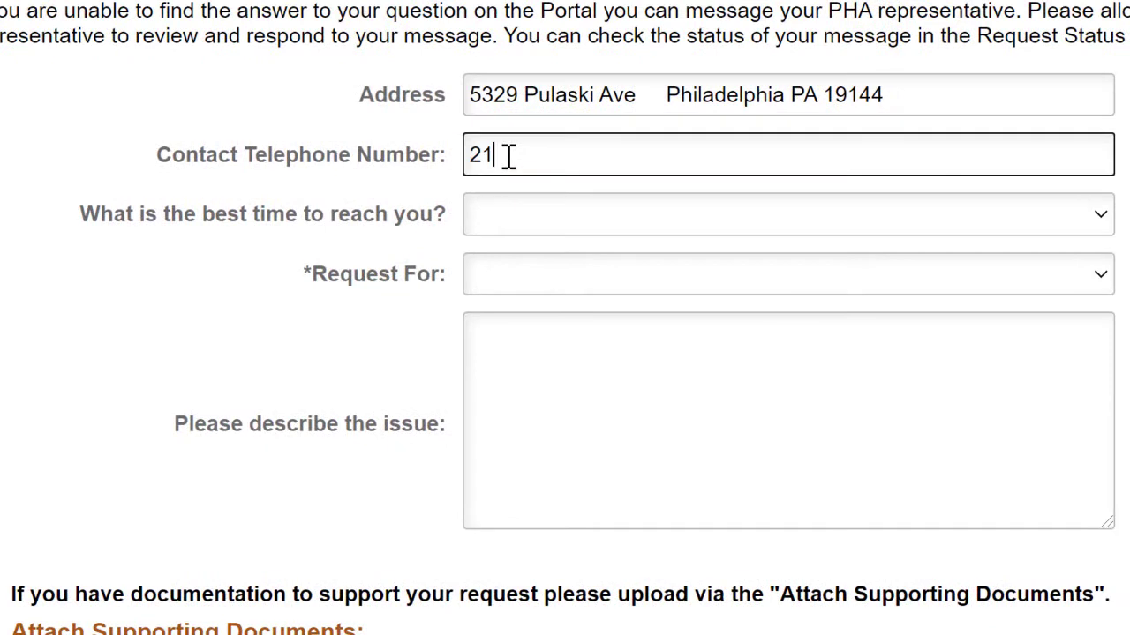
pyautogui.click(541, 228)
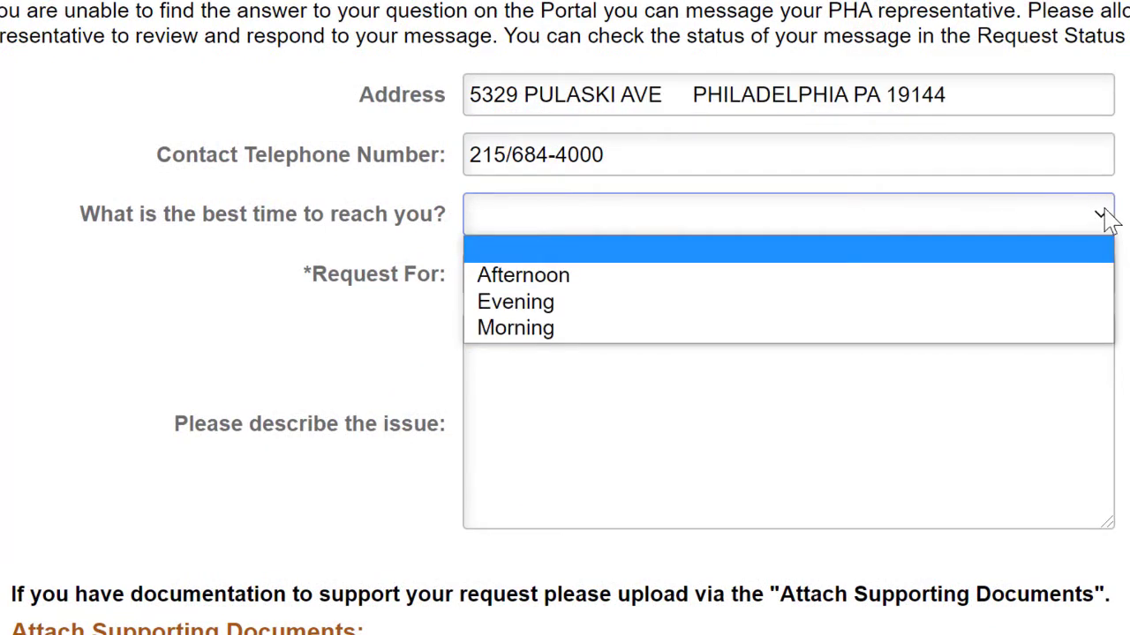
pyautogui.click(959, 280)
# Set the request type to Transfer Question and ask 'What additional documents are needed?'
pyautogui.click(1103, 278)
pyautogui.press('Down')
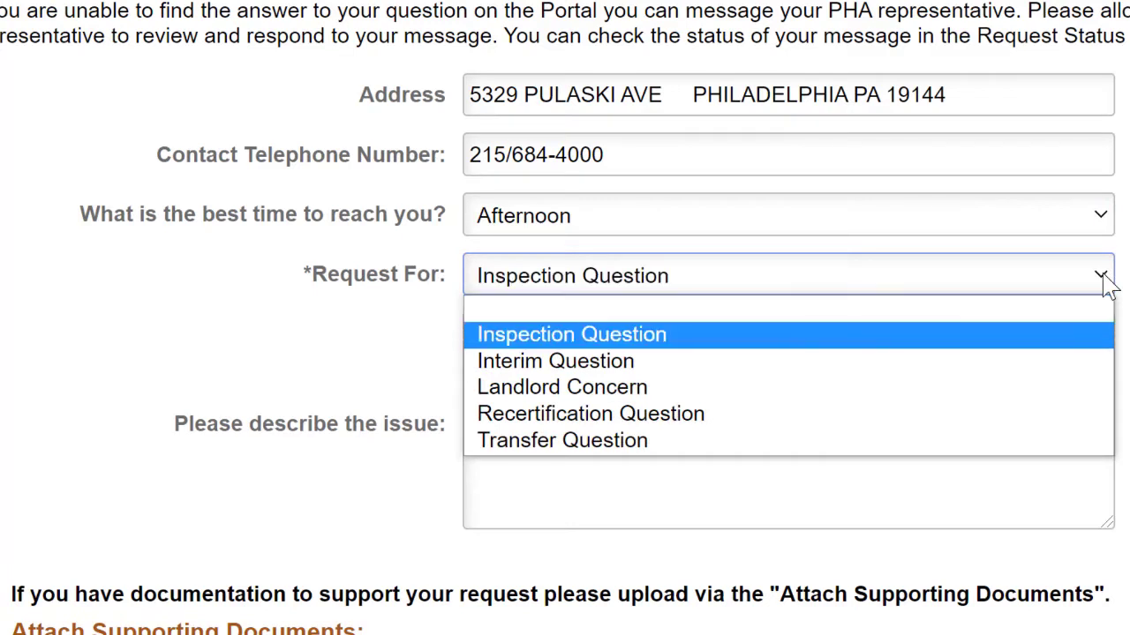
pyautogui.press('Down')
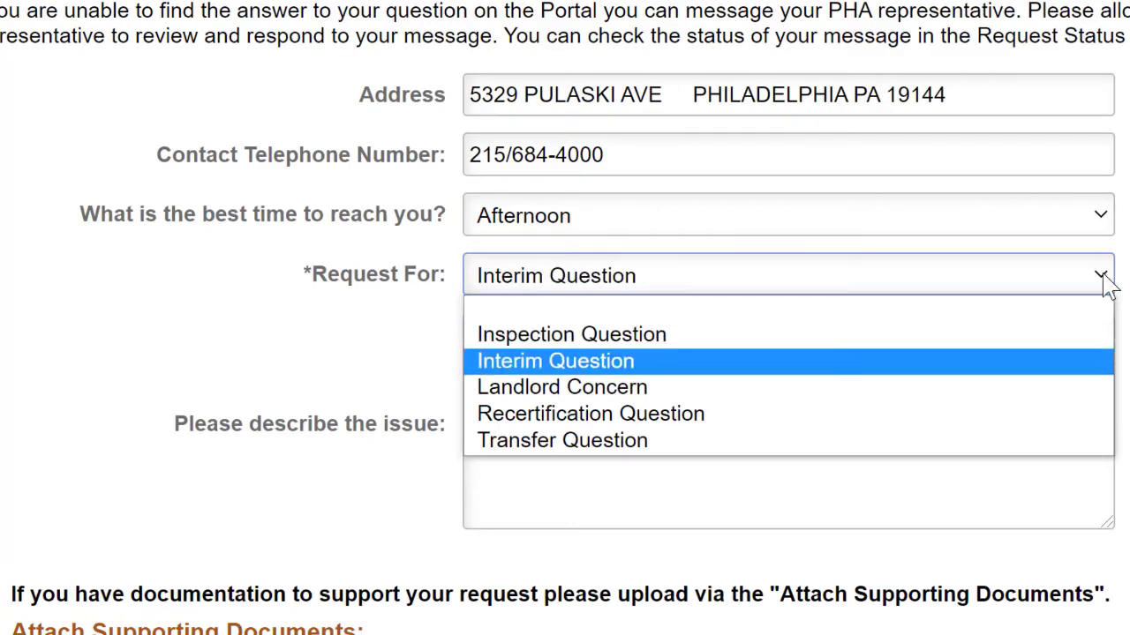
pyautogui.press('Down')
pyautogui.press('Down')
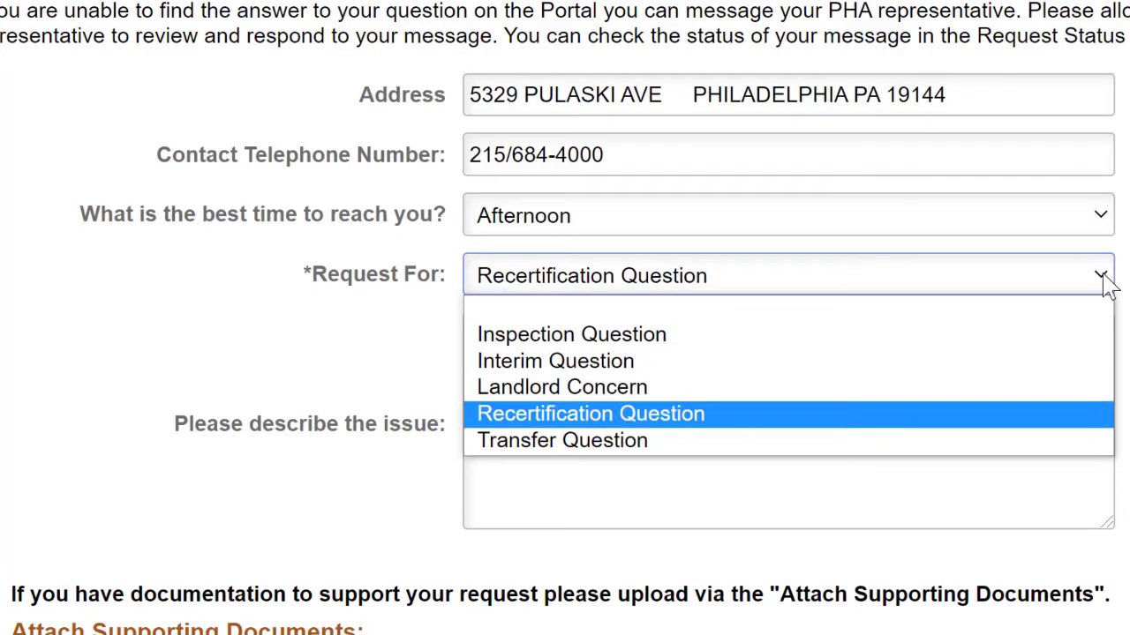
pyautogui.press('Down')
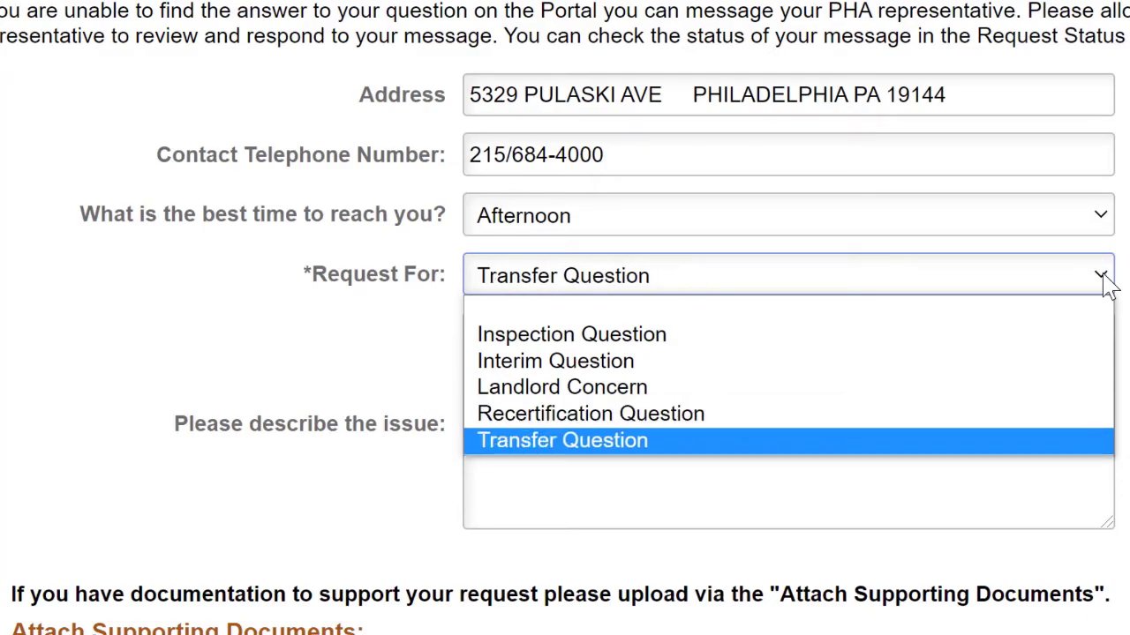
pyautogui.press('Return')
pyautogui.click(993, 333)
pyautogui.write('What additional ')
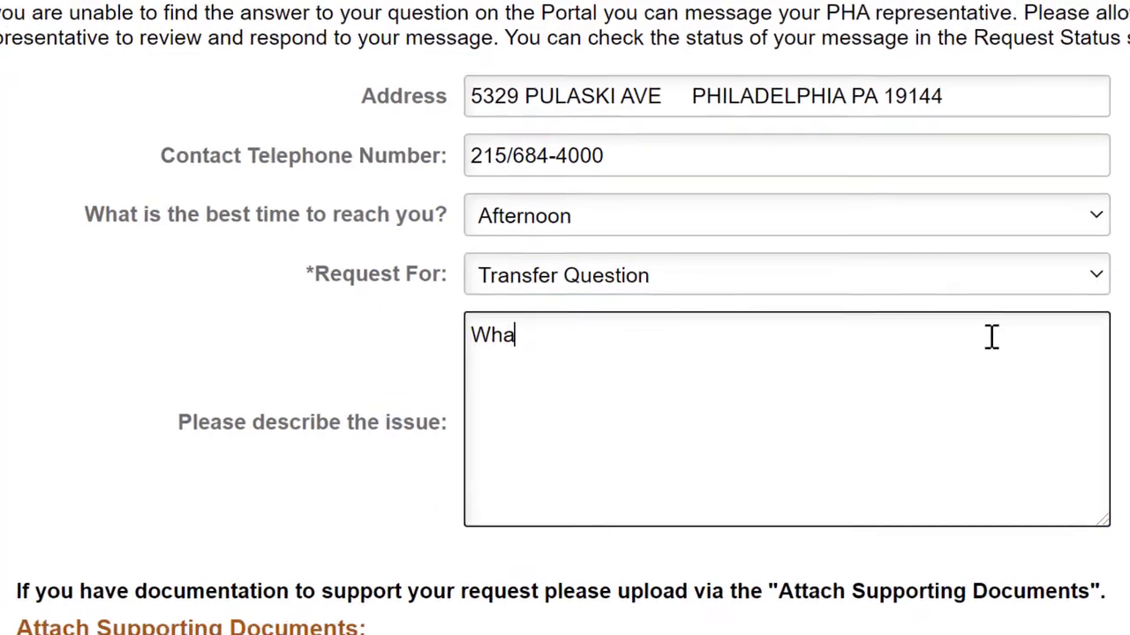
pyautogui.write('documents are needed?')
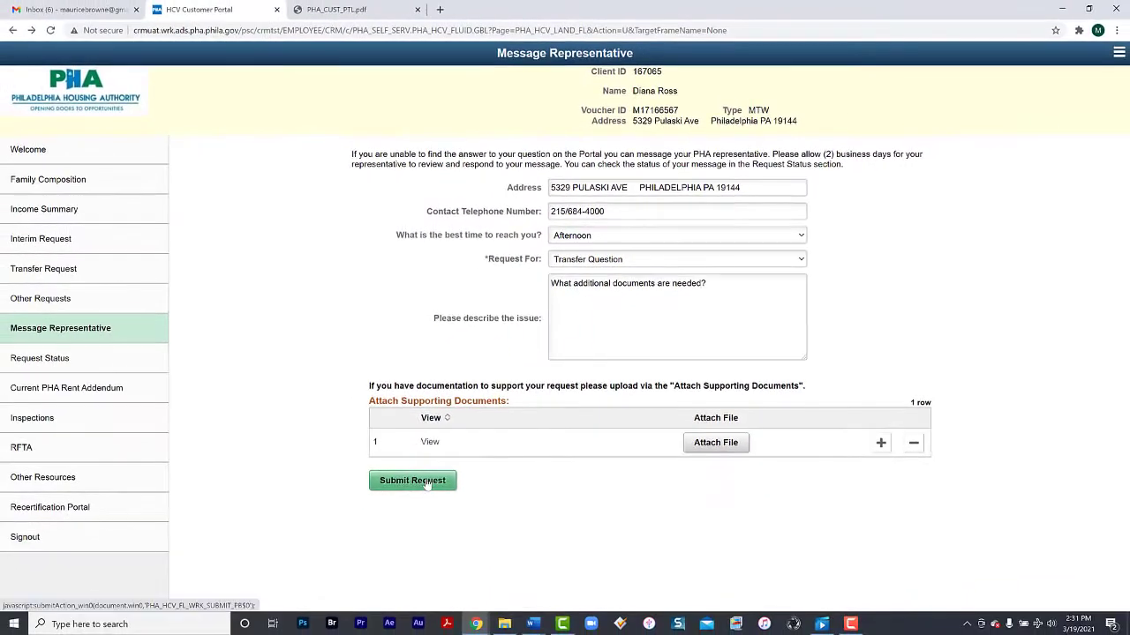
# Submit the Transfer Question message and acknowledge the request-ID confirmation
pyautogui.click(412, 480)
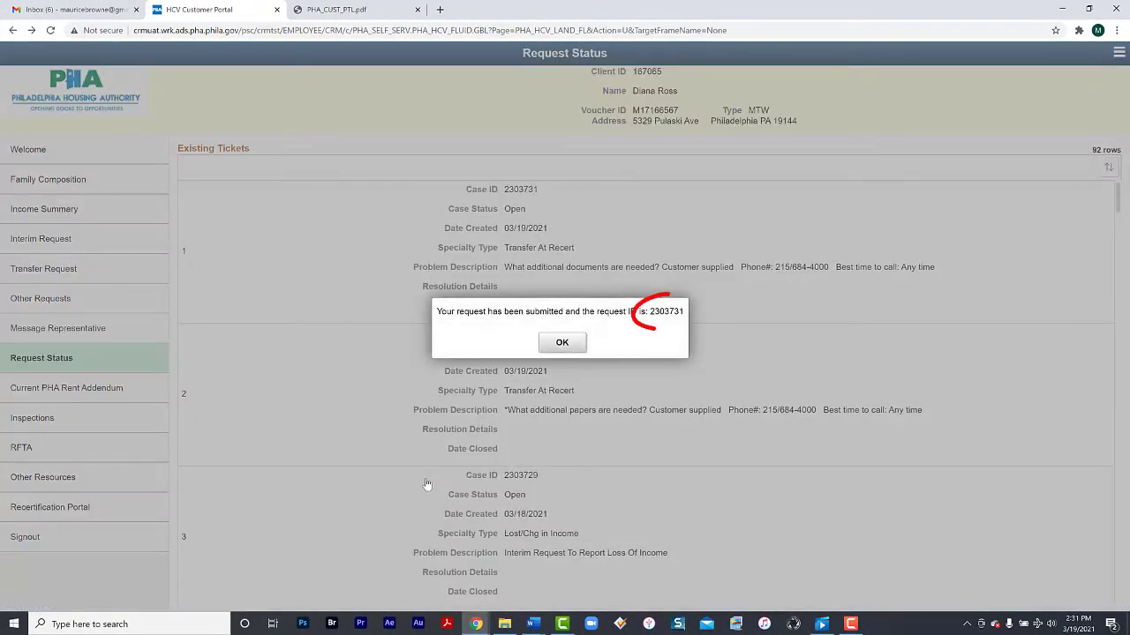
pyautogui.click(562, 342)
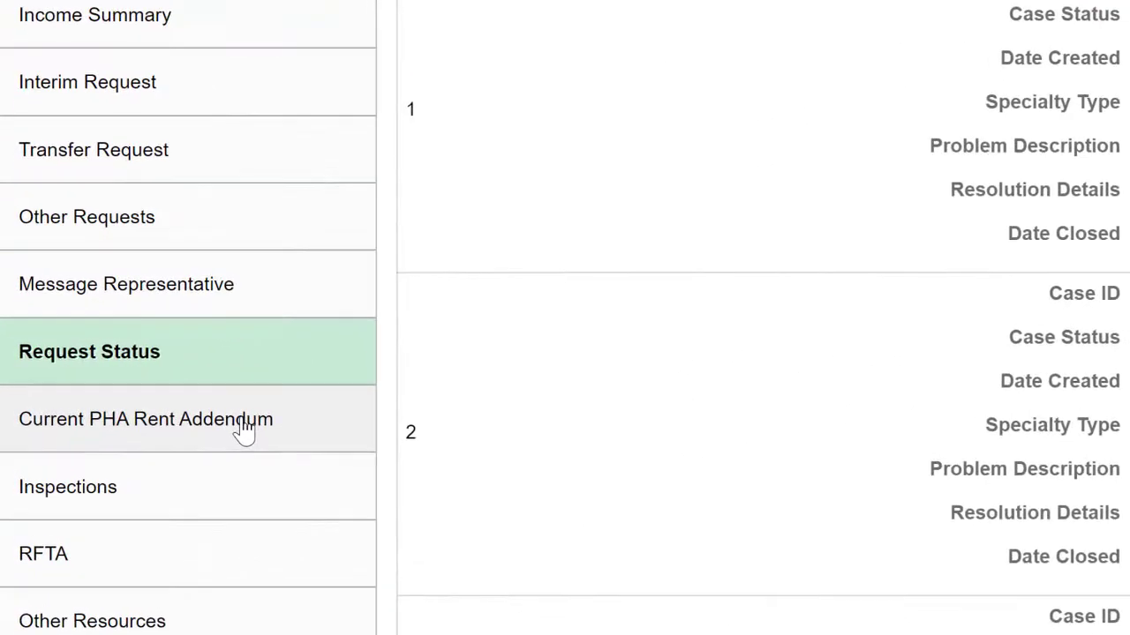
# Print the Current PHA Rent Addendum to a PDF tab and return to the portal
pyautogui.click(287, 441)
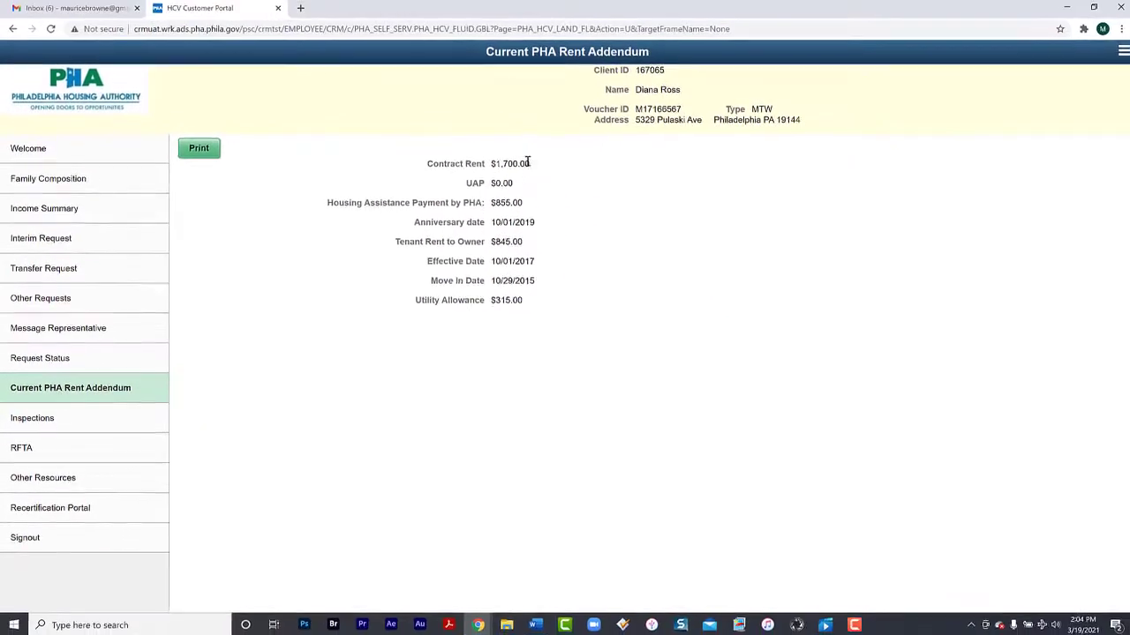
pyautogui.click(207, 151)
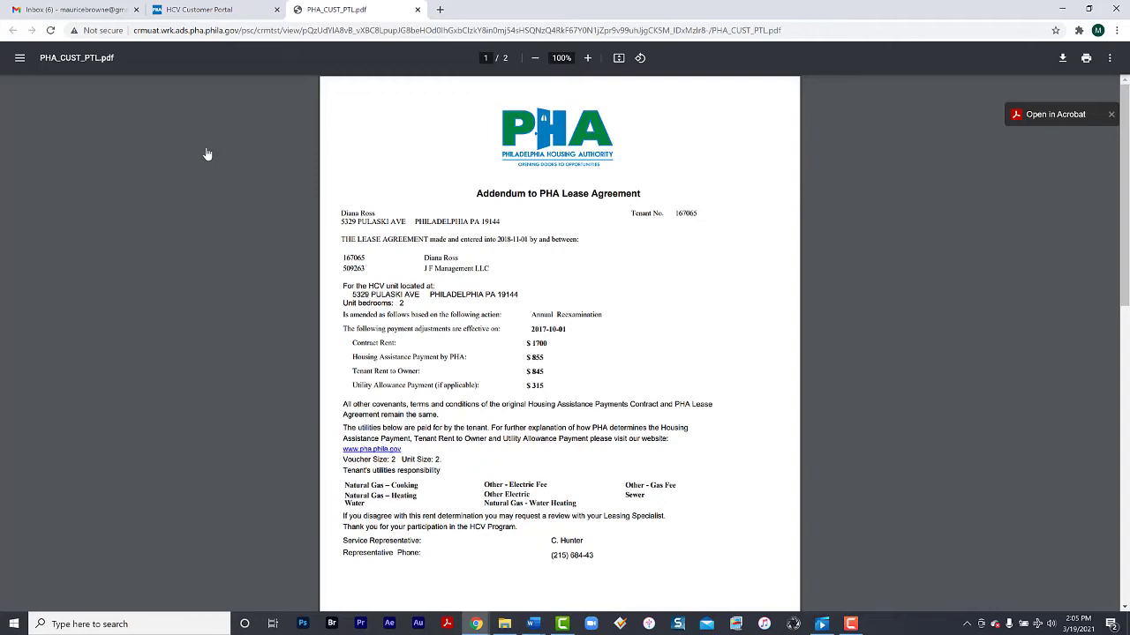
pyautogui.hotkey('ctrl', 'shift', 'Tab')
# From Inspections, follow the Inspections Portal link and confirm leaving for the external site
pyautogui.click(39, 423)
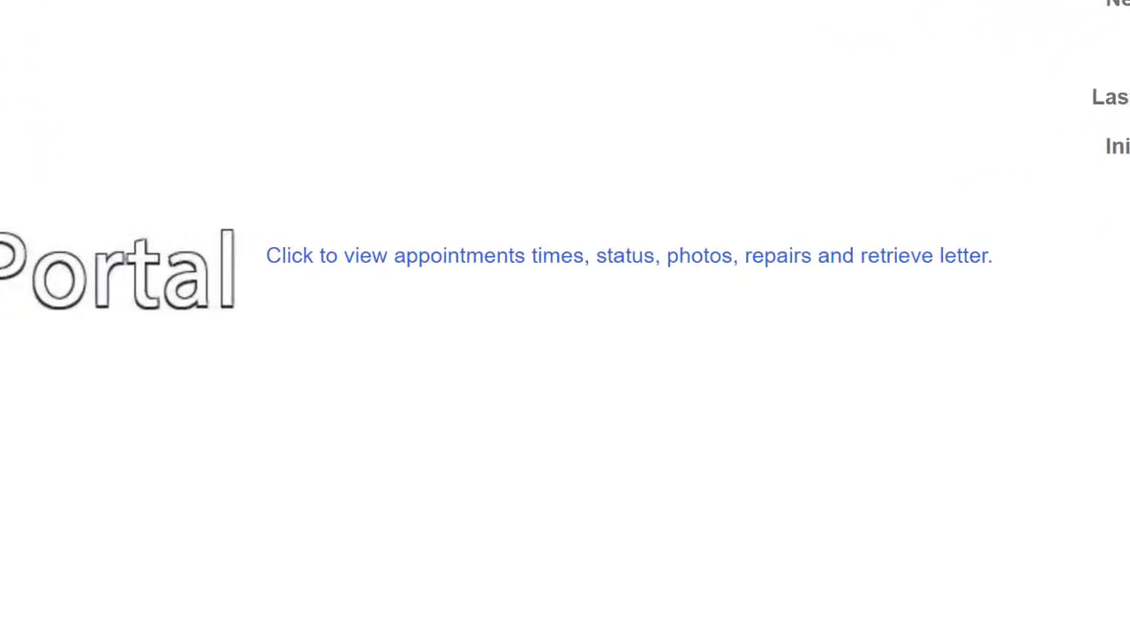
pyautogui.click(564, 259)
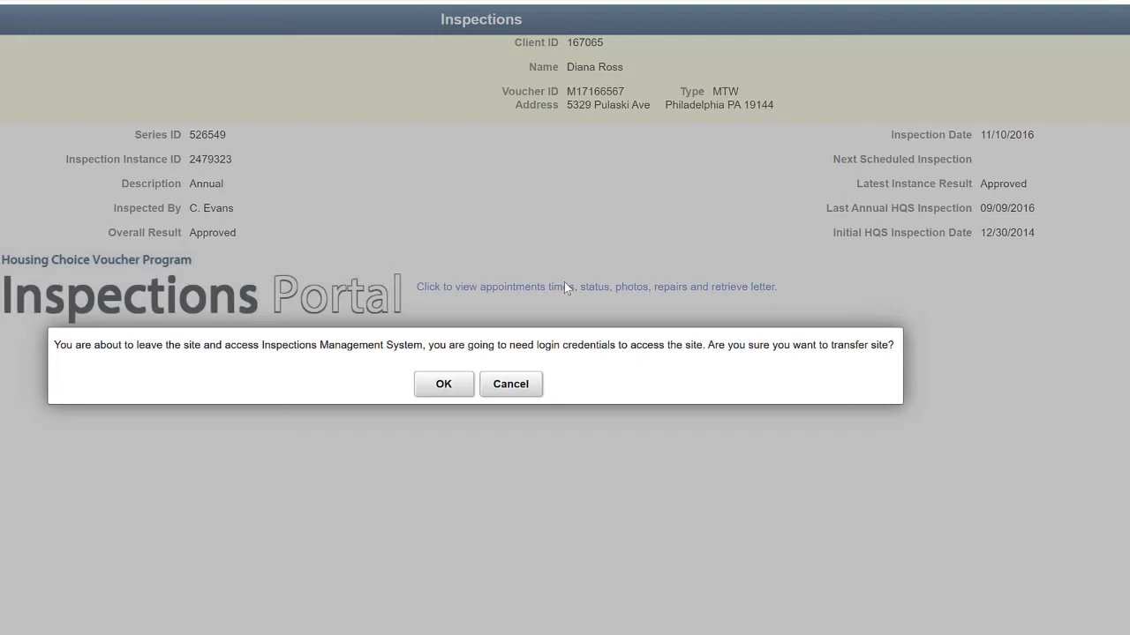
pyautogui.click(449, 384)
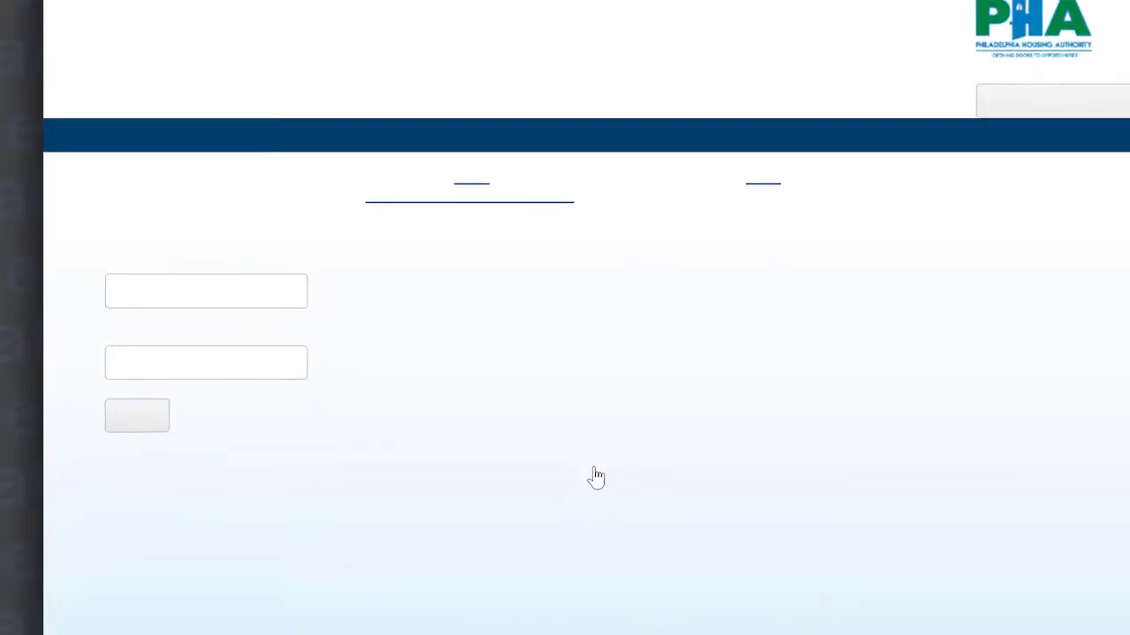
pyautogui.click(236, 305)
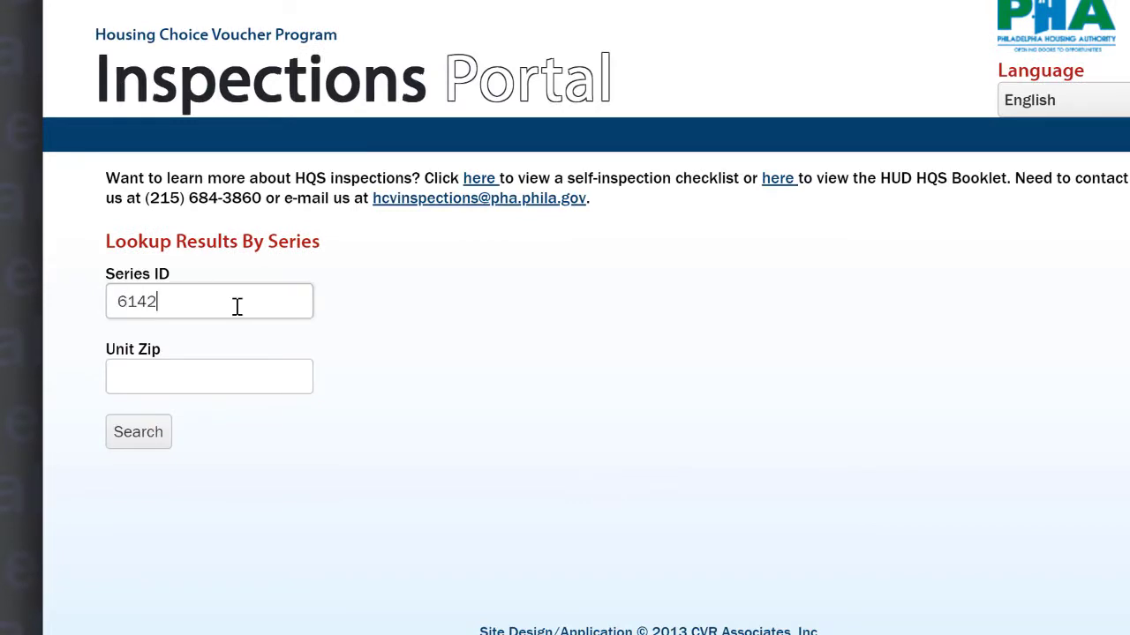
pyautogui.press('Tab')
pyautogui.write('19136')
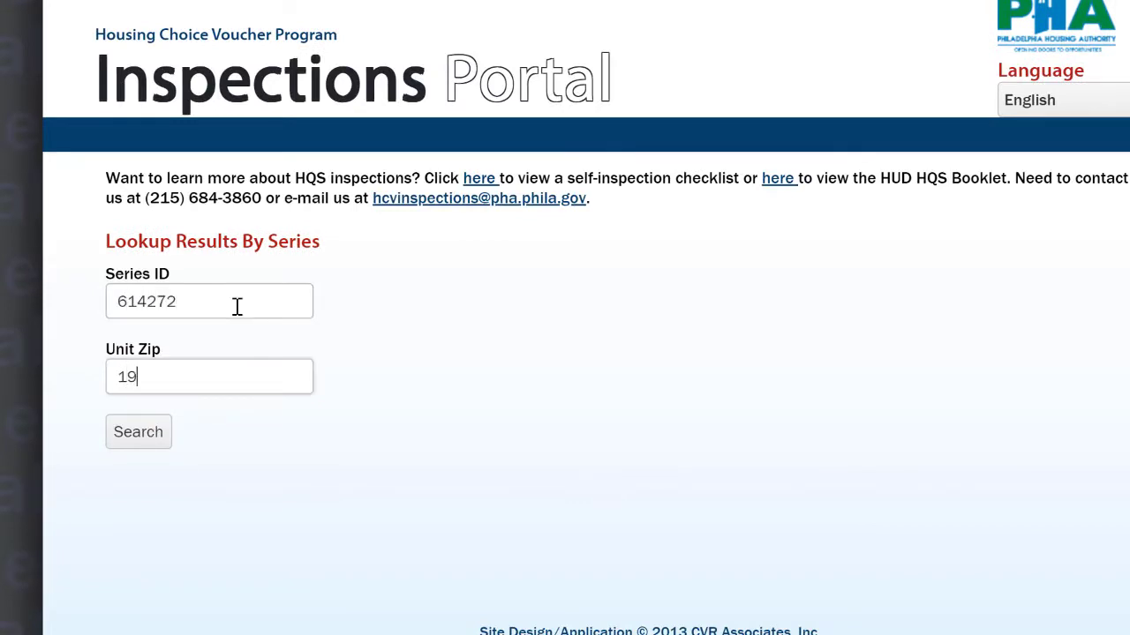
pyautogui.click(141, 434)
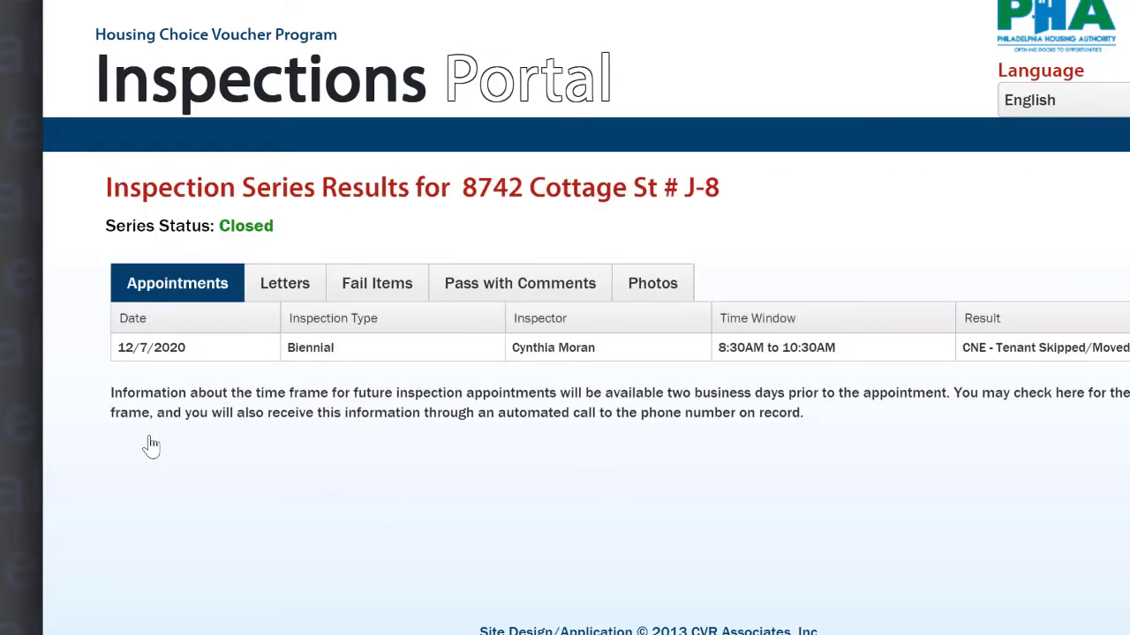
# Review the series' Letters, Fail Items, Pass with Comments and Photos tabs
pyautogui.click(285, 293)
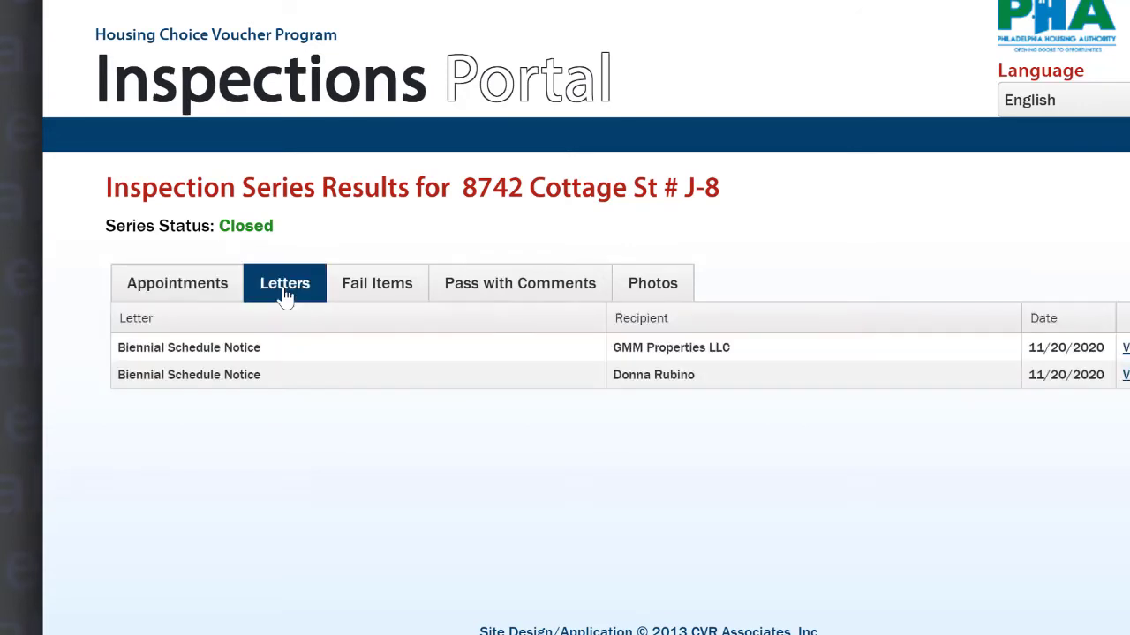
pyautogui.click(369, 283)
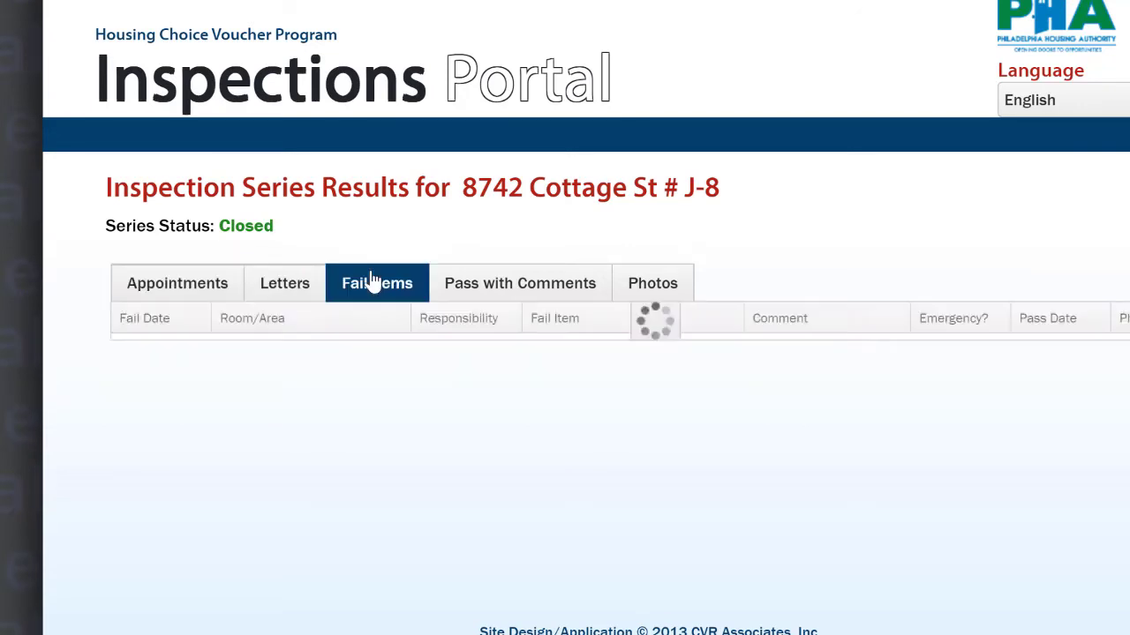
pyautogui.click(494, 283)
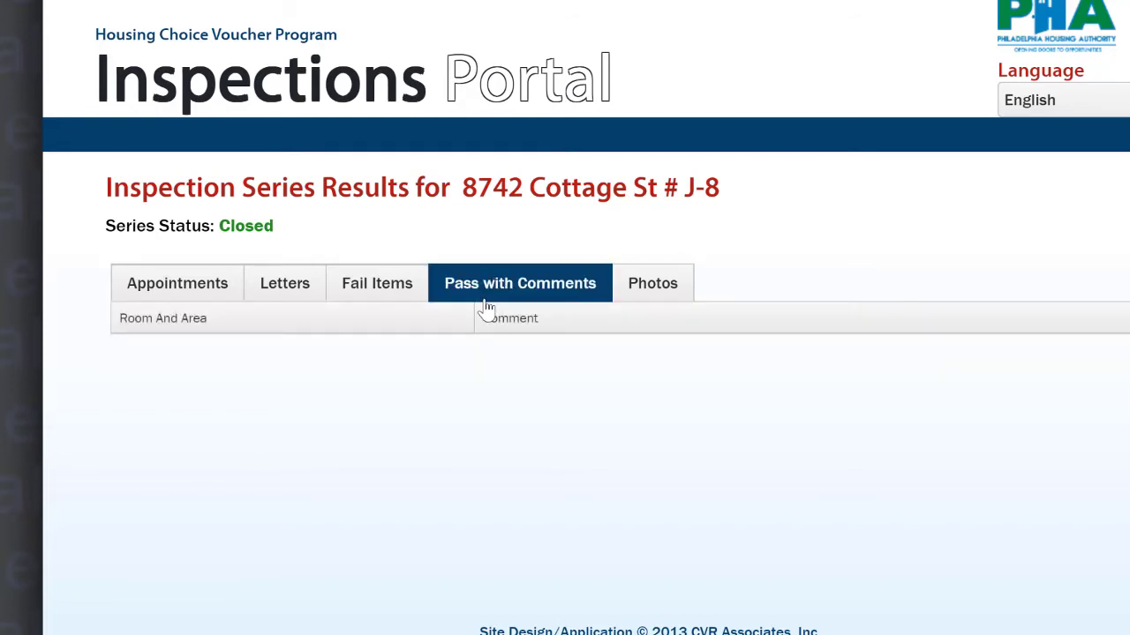
pyautogui.click(656, 294)
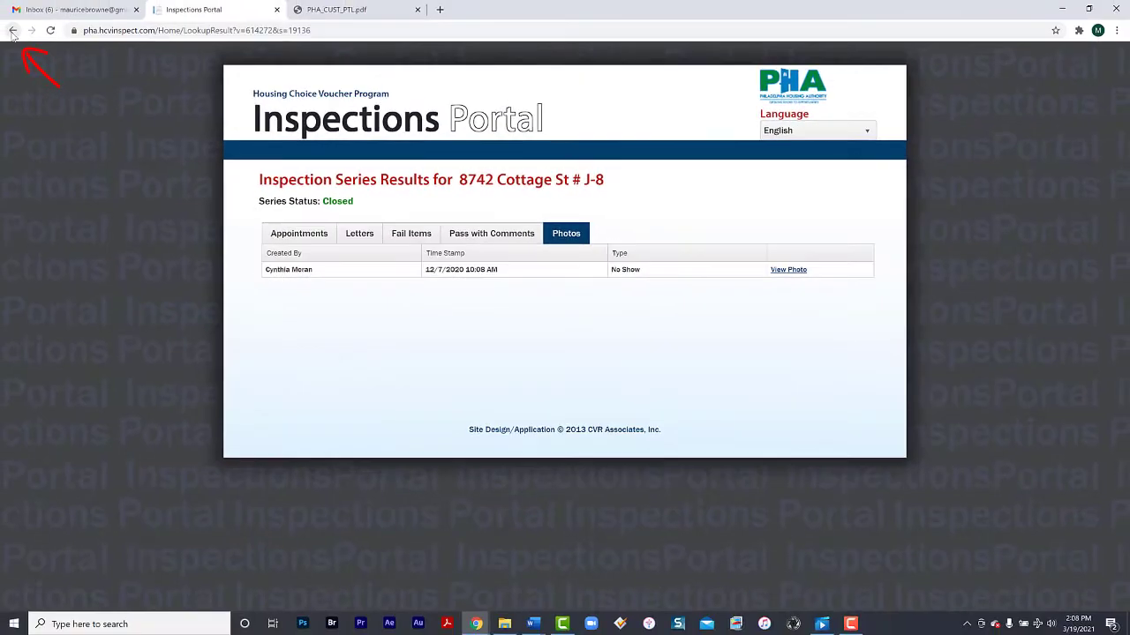
# Go back twice to return to the client portal's Inspections page
pyautogui.click(13, 31)
pyautogui.click(12, 31)
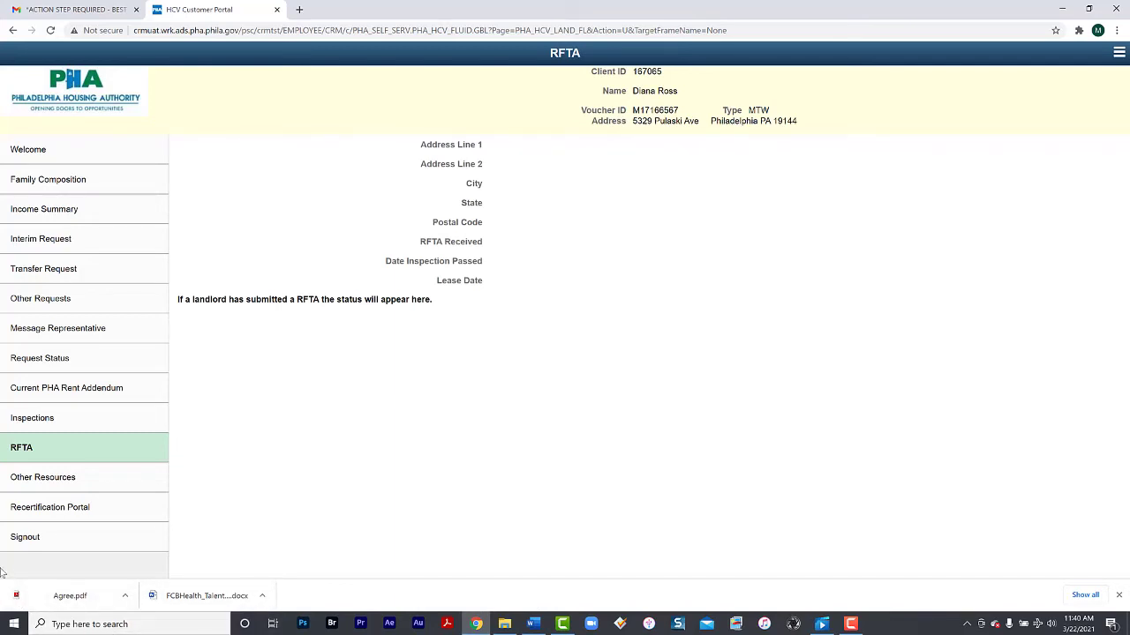
# Open Other Resources and scroll through the pha.gosection8.com rental listings
pyautogui.click(66, 482)
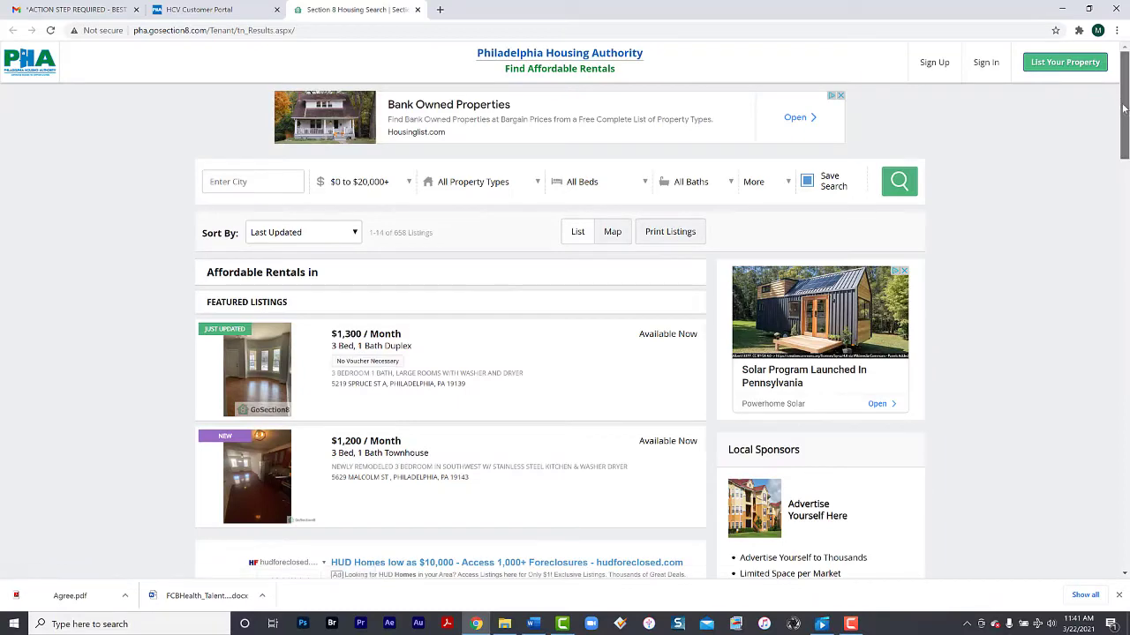
pyautogui.moveTo(1125, 118)
pyautogui.mouseDown()
pyautogui.moveTo(1125, 258)
pyautogui.moveTo(1126, 115)
pyautogui.mouseUp()
# Close the Section 8 Housing Search tab and browse Other Resources down to Community Legal Services and Philabundance
pyautogui.click(417, 10)
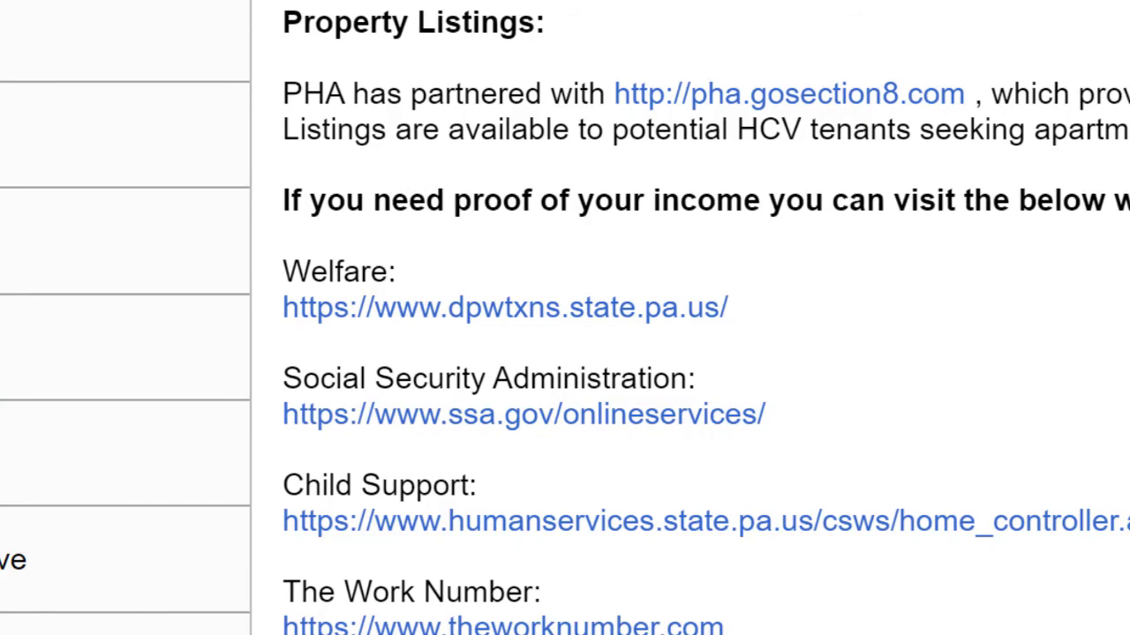
pyautogui.scroll(-2, 706, 318)
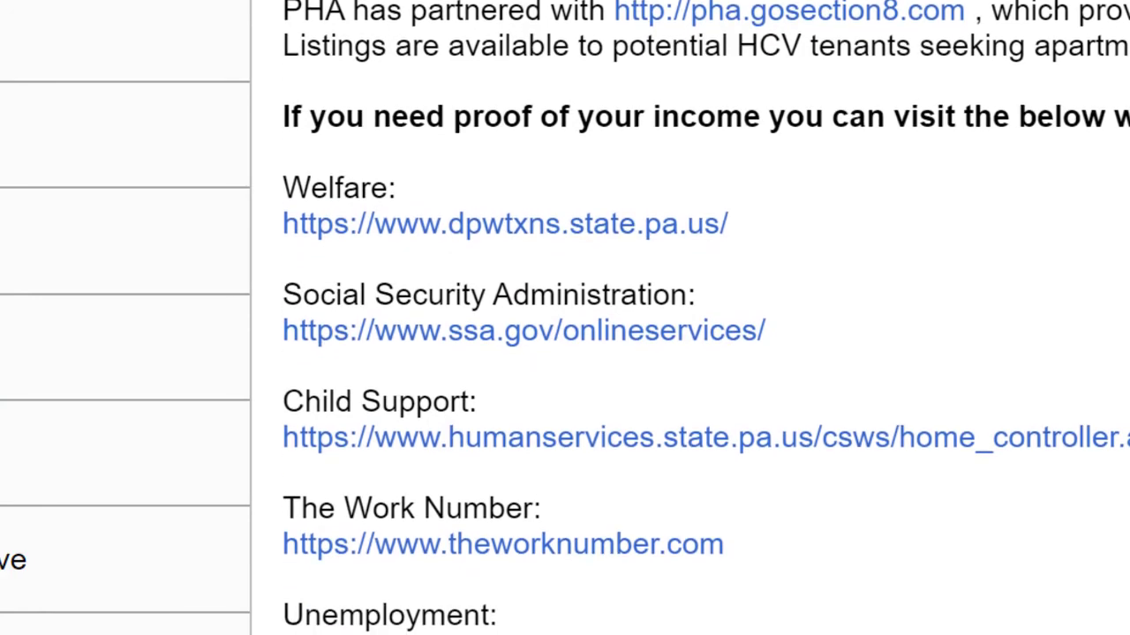
pyautogui.scroll(-3, 706, 318)
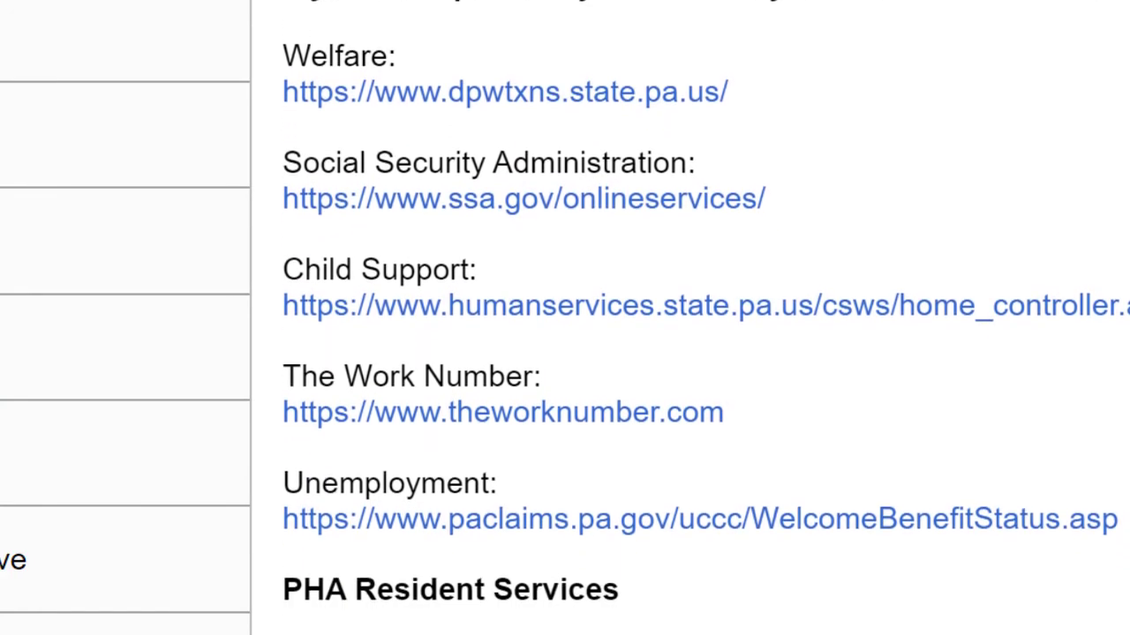
pyautogui.scroll(-2, 706, 318)
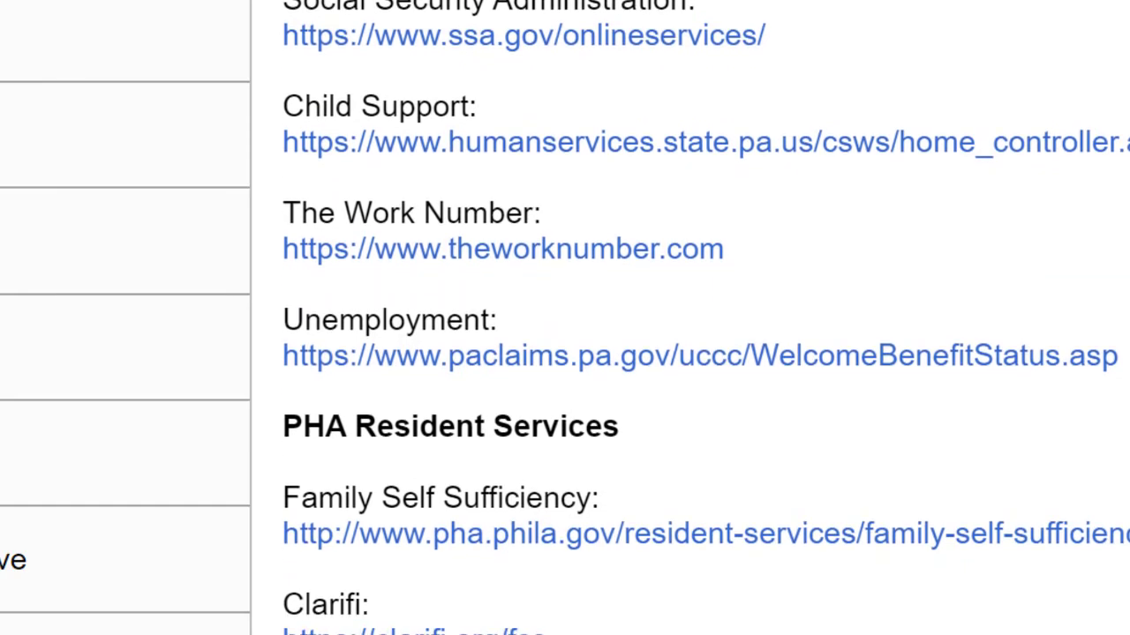
pyautogui.scroll(-3, 706, 317)
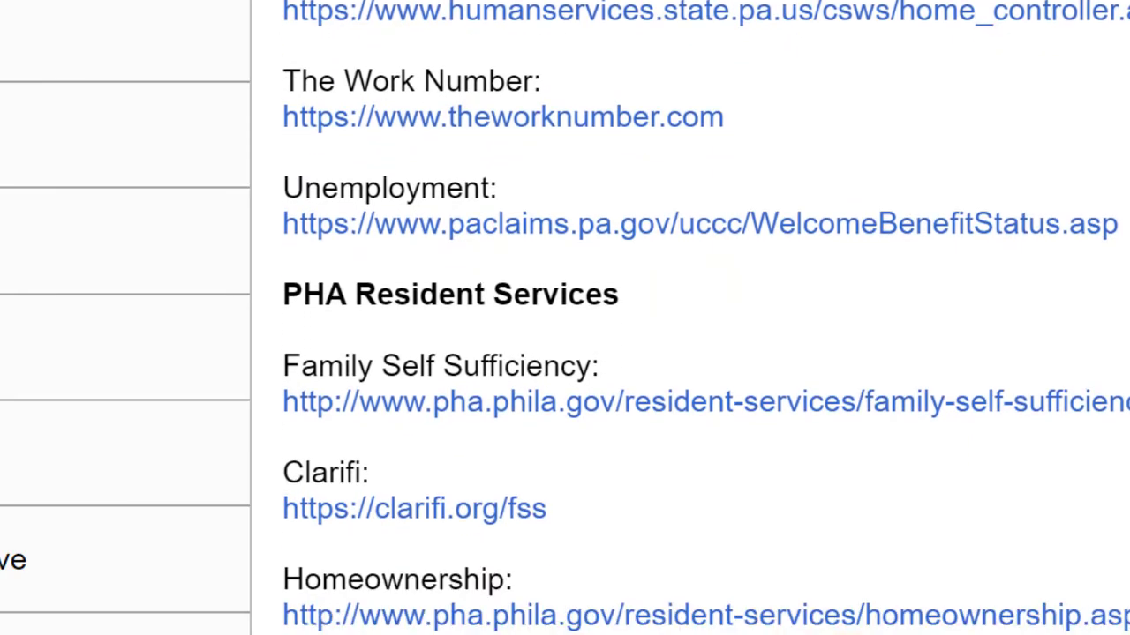
pyautogui.scroll(-3, 706, 318)
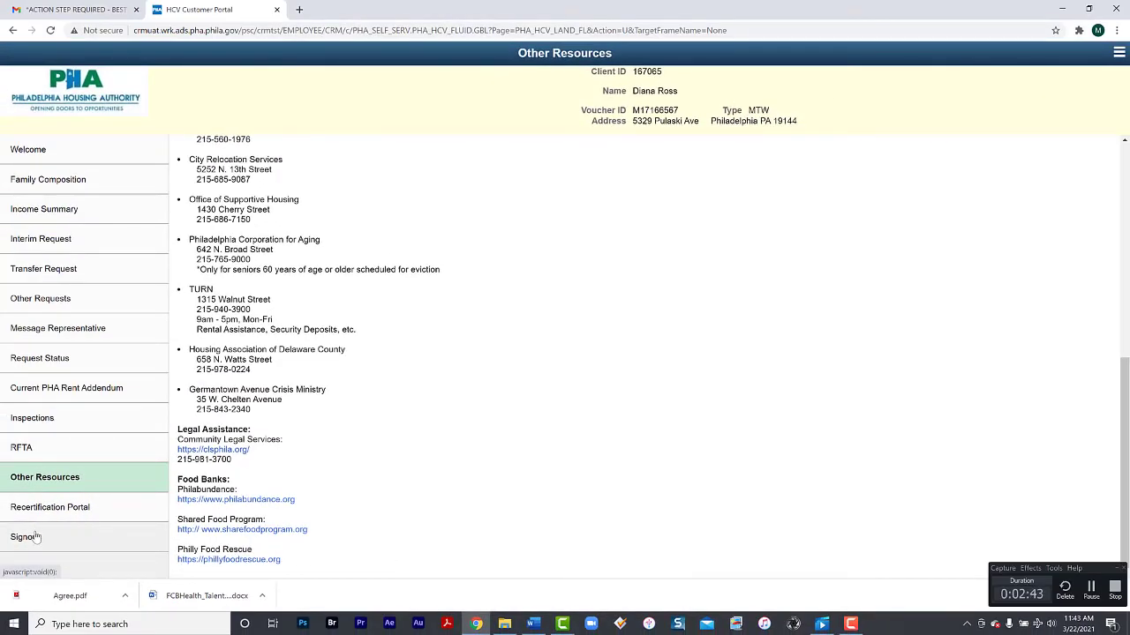
# Choose Signout in the left menu to bring up the sign-out confirmation
pyautogui.click(35, 537)
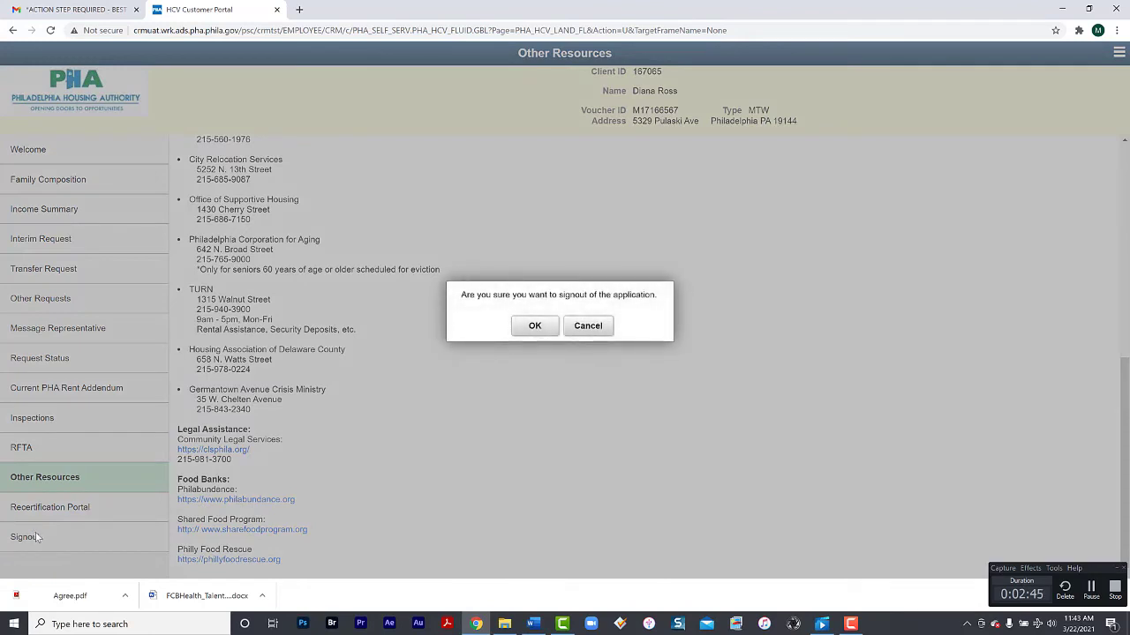